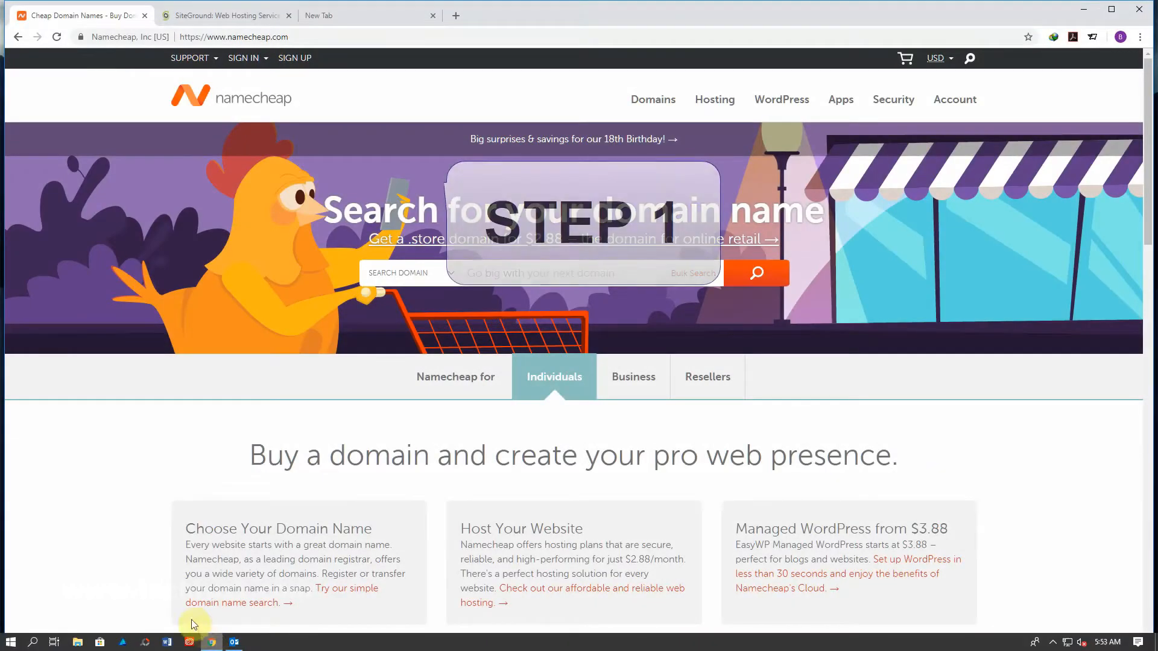
Step: Sign in to the Namecheap account with the account username and password
mouse_move(268, 74)
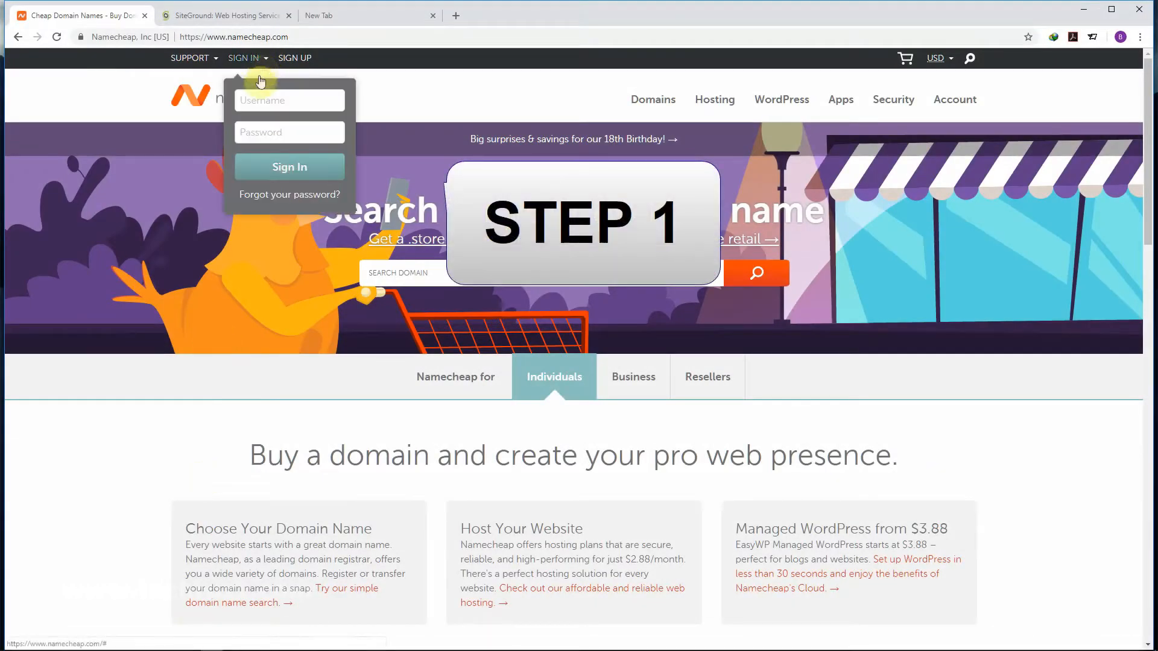
left_click(257, 135)
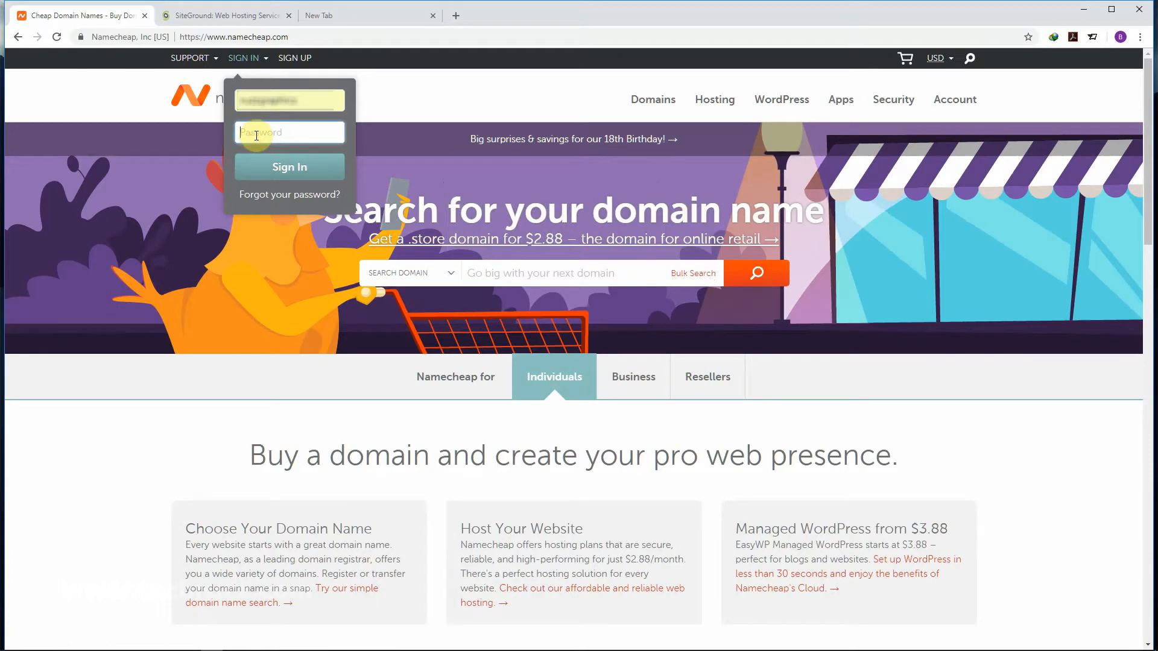
left_click(290, 166)
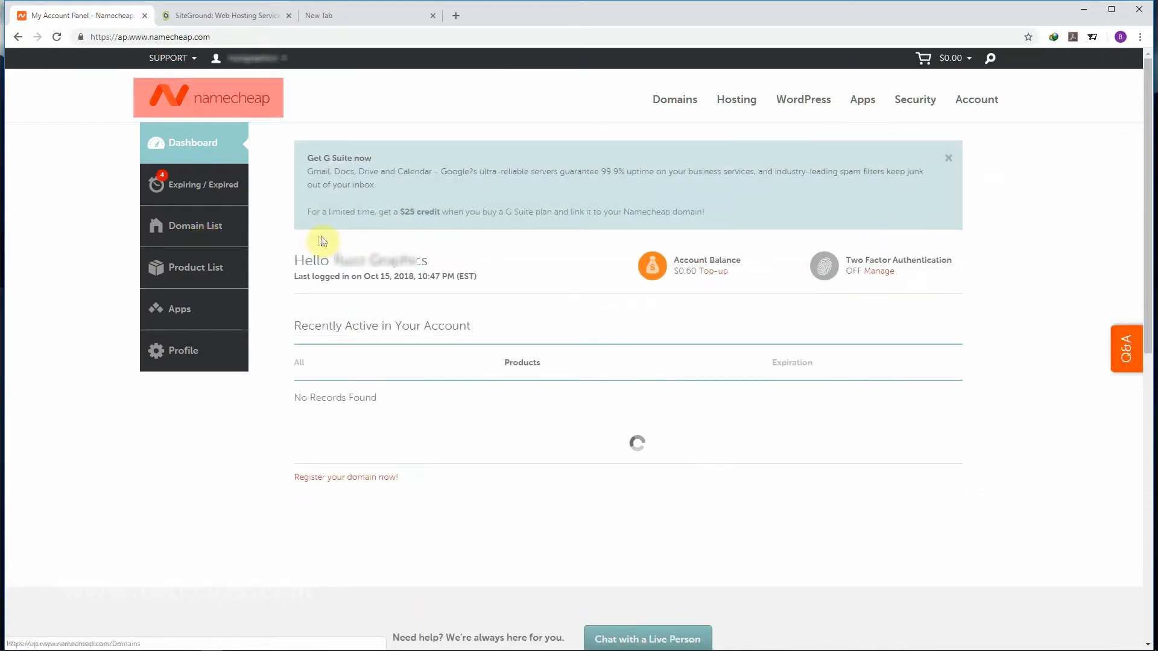
Step: Return to the Namecheap home page and search for the domain cuteandglamour.com
left_click(225, 103)
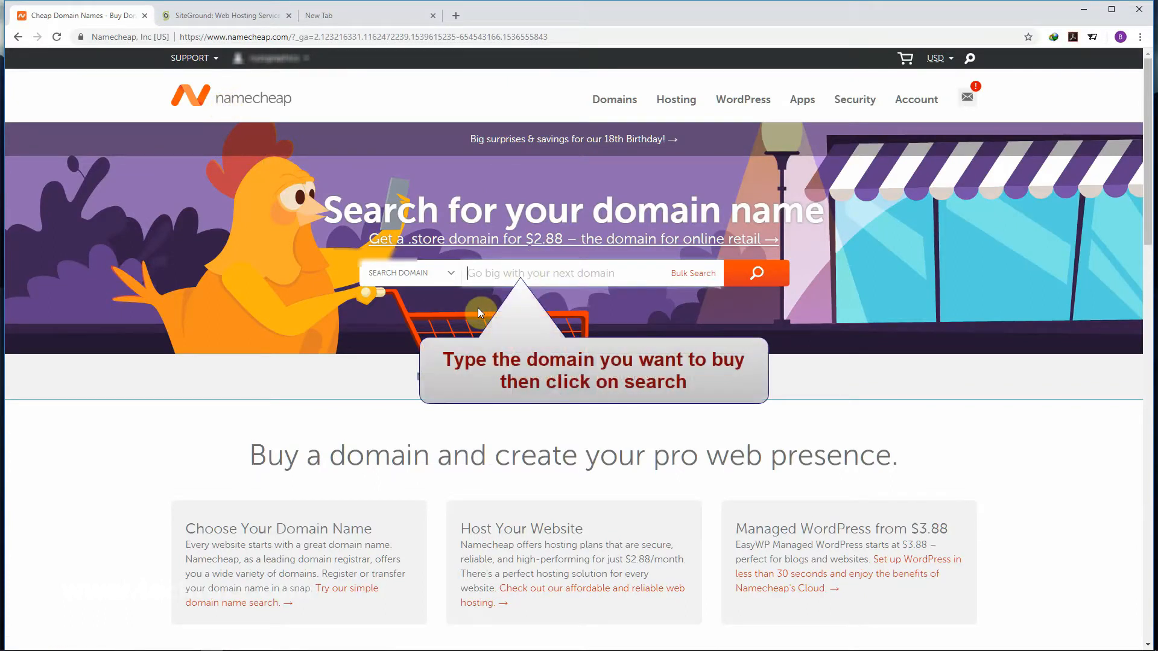
type("cuteandgl")
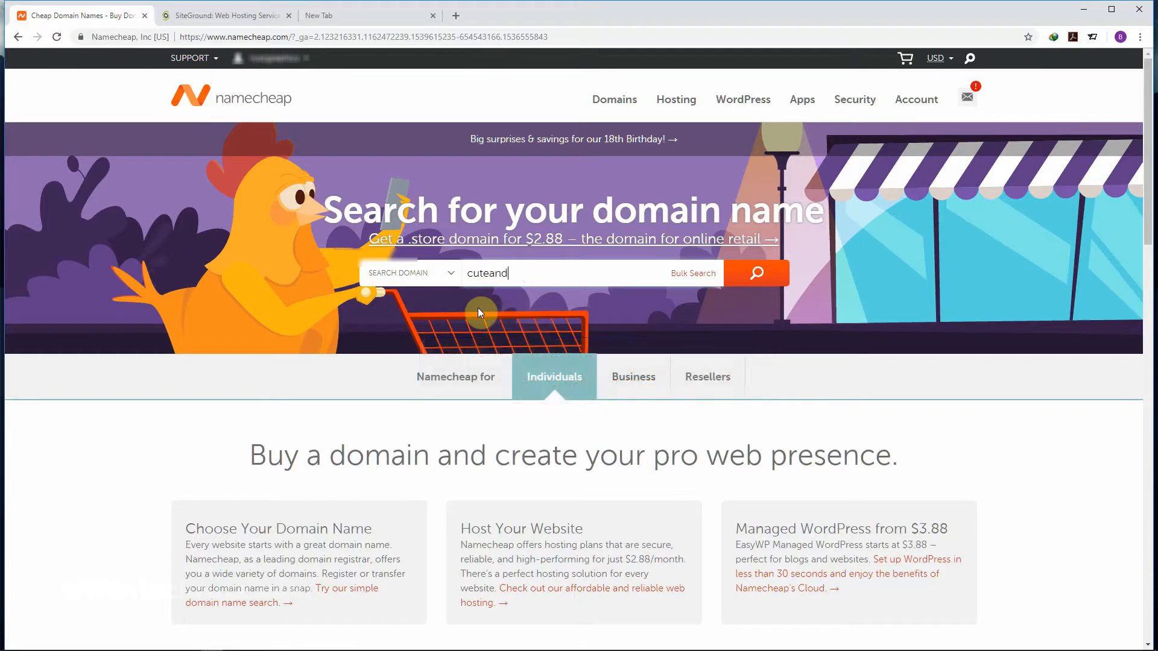
type("amour.com")
left_click(756, 273)
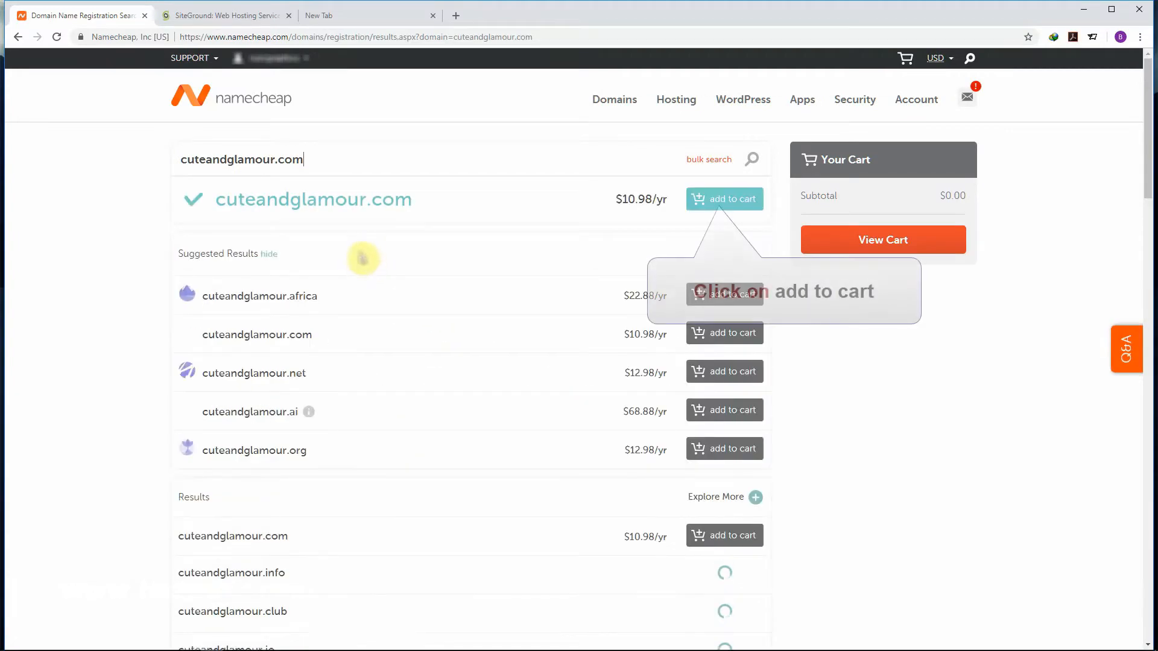
Step: Add cuteandglamour.com to the cart, review the shopping cart and confirm the order
left_click(717, 201)
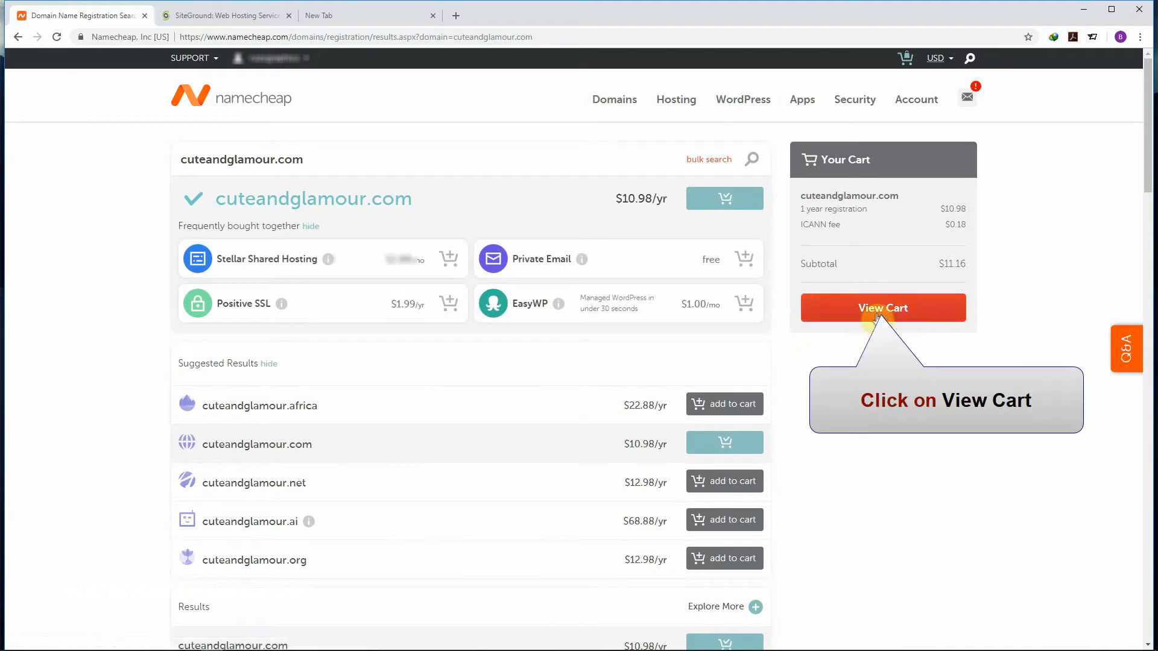
left_click(897, 313)
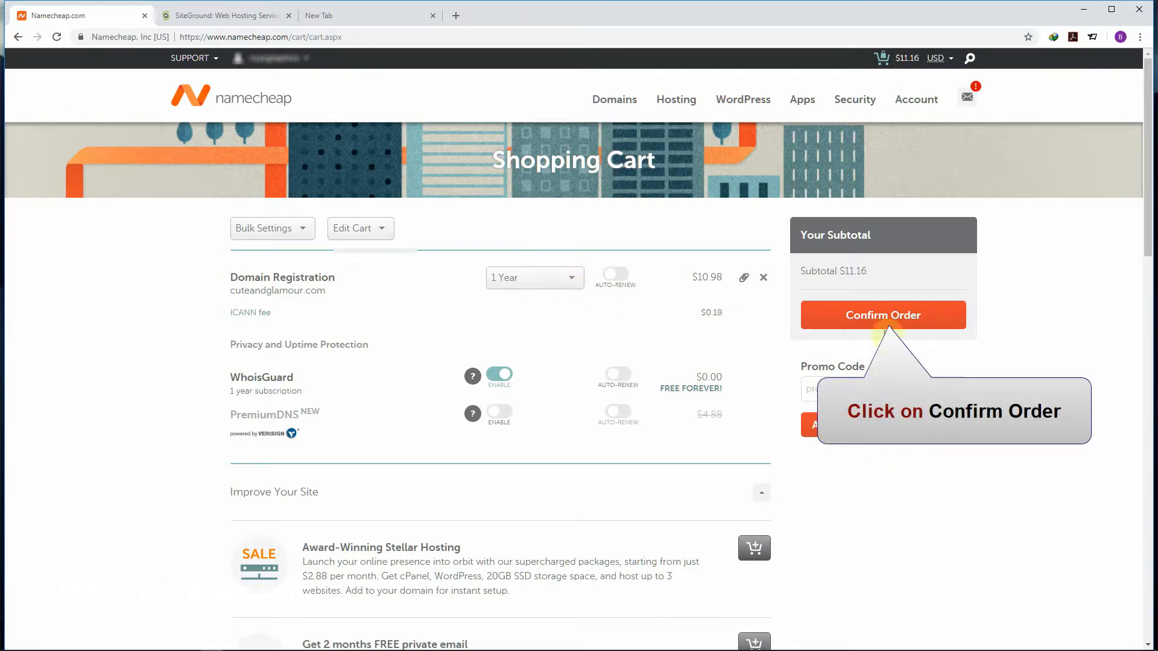
scroll(805, 434, "down", 5)
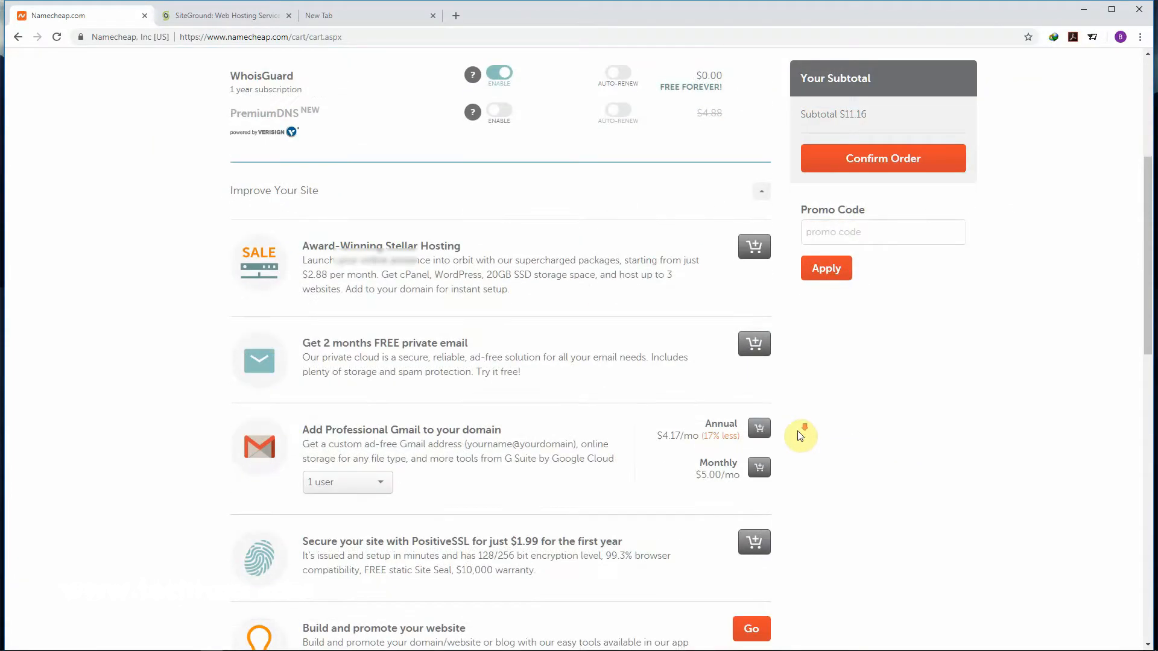
scroll(800, 436, "down", 3)
scroll(798, 431, "up", 8)
left_click(921, 309)
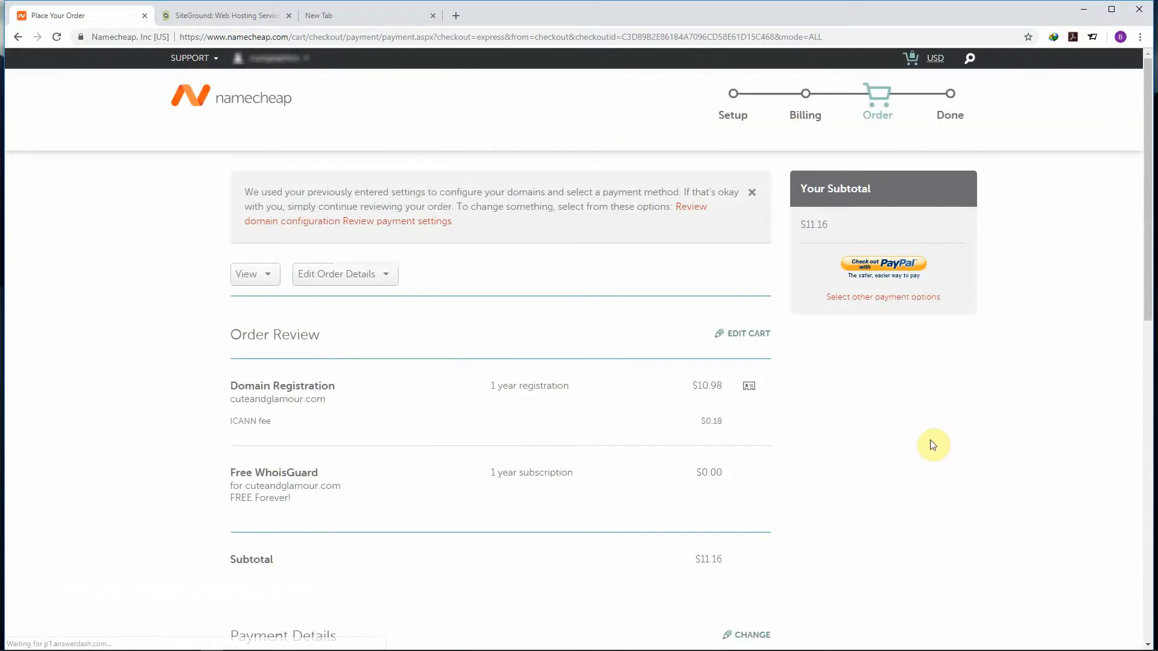
Step: Check out with PayPal, logging in with the saved credentials and continuing with the Visa card as payment method
left_click(882, 269)
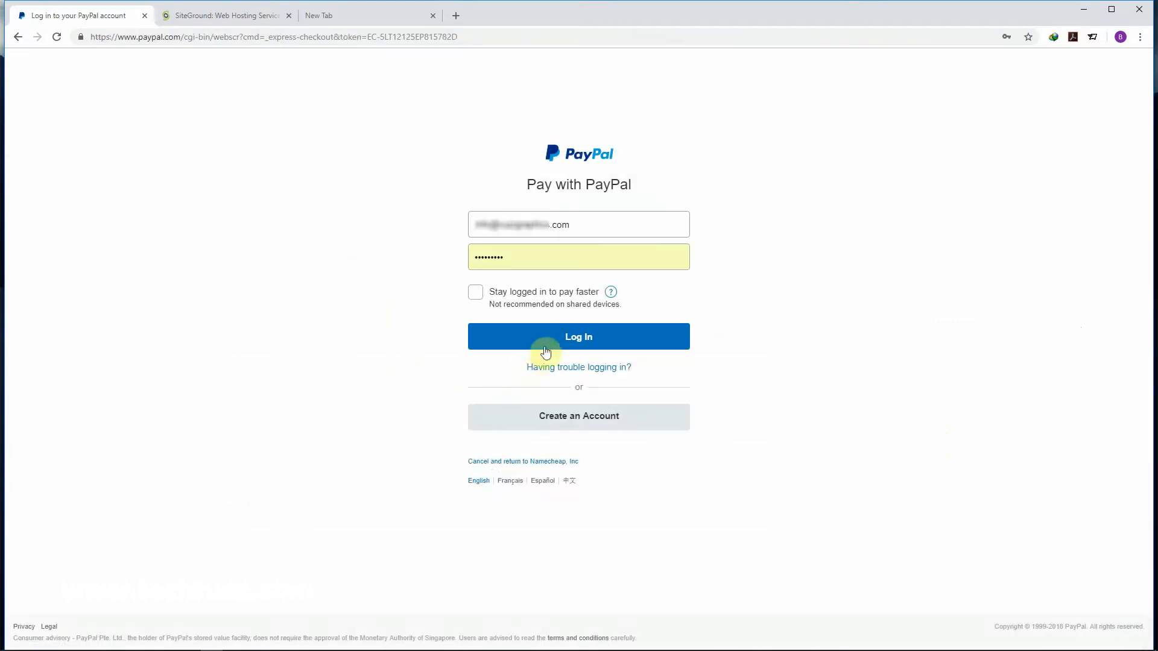
left_click(546, 349)
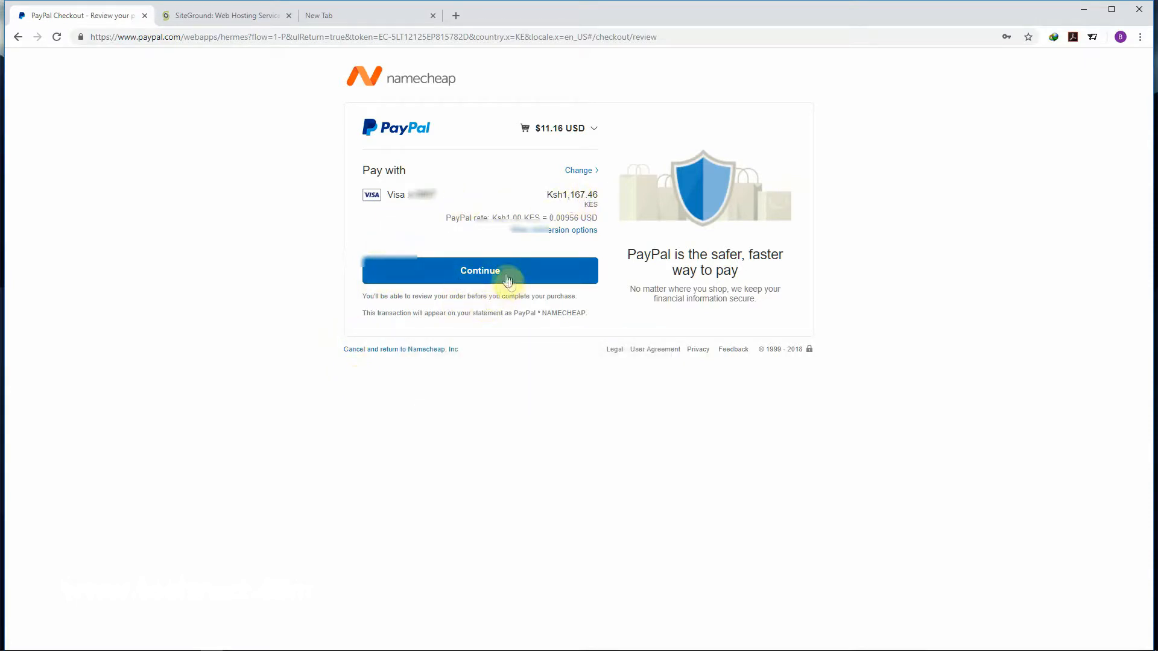
left_click(474, 271)
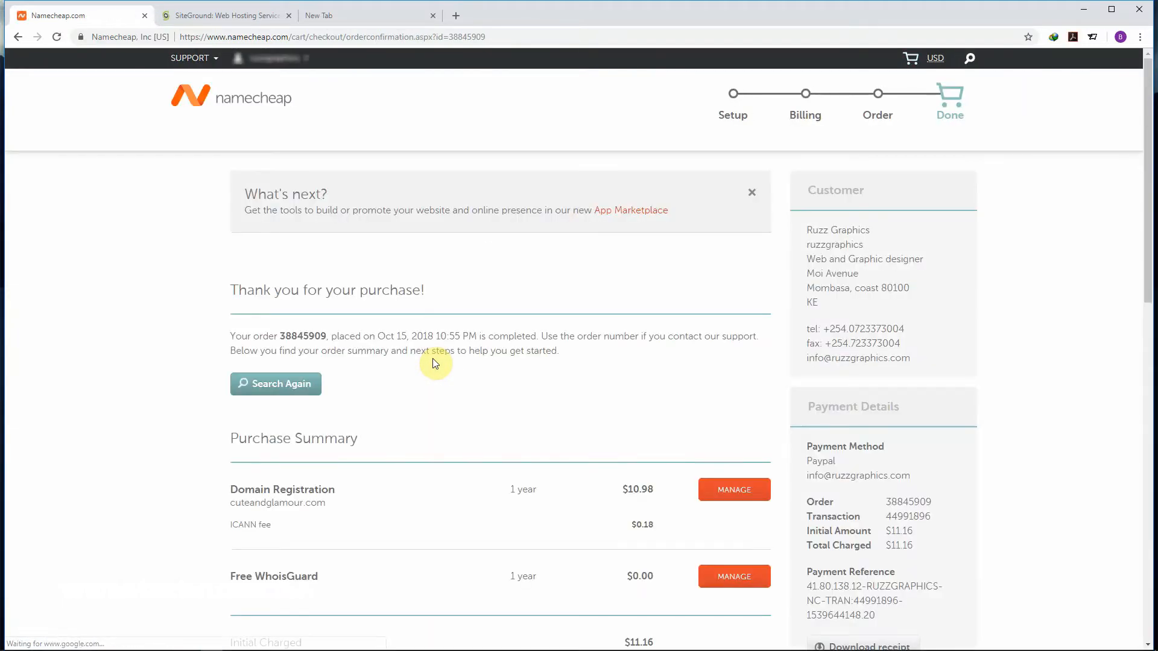
Step: Go from the order confirmation to the domain list and open the management page of cuteandglamour.com
scroll(433, 359, "down", 3)
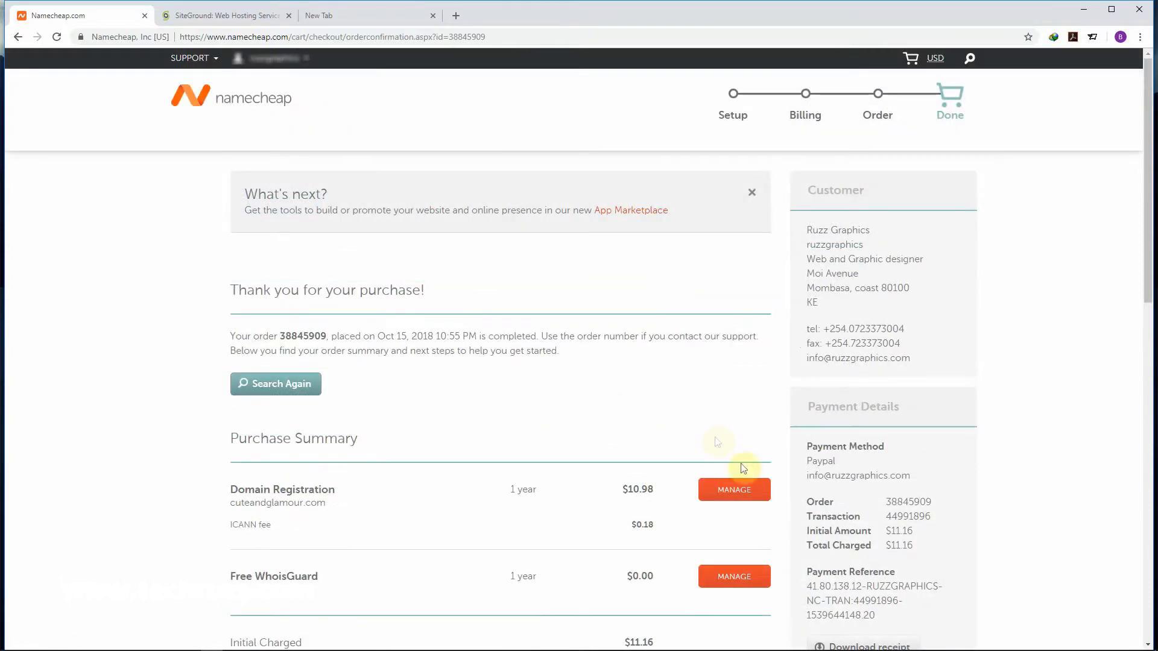
left_click(737, 490)
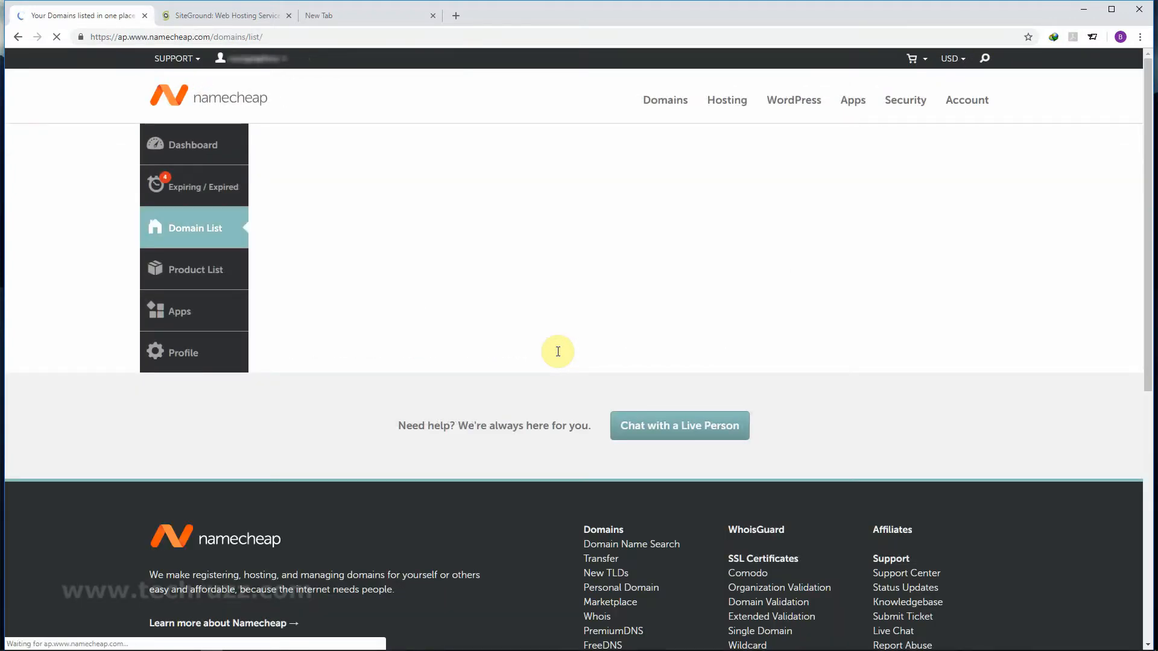
scroll(558, 351, "down", 1)
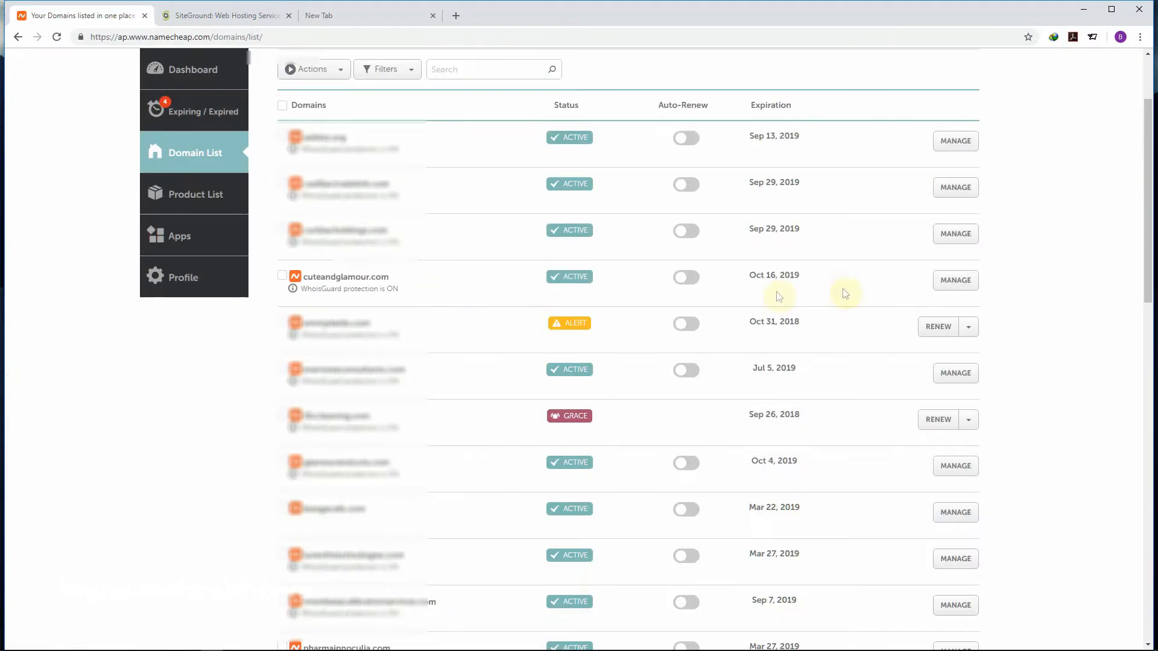
left_click(956, 284)
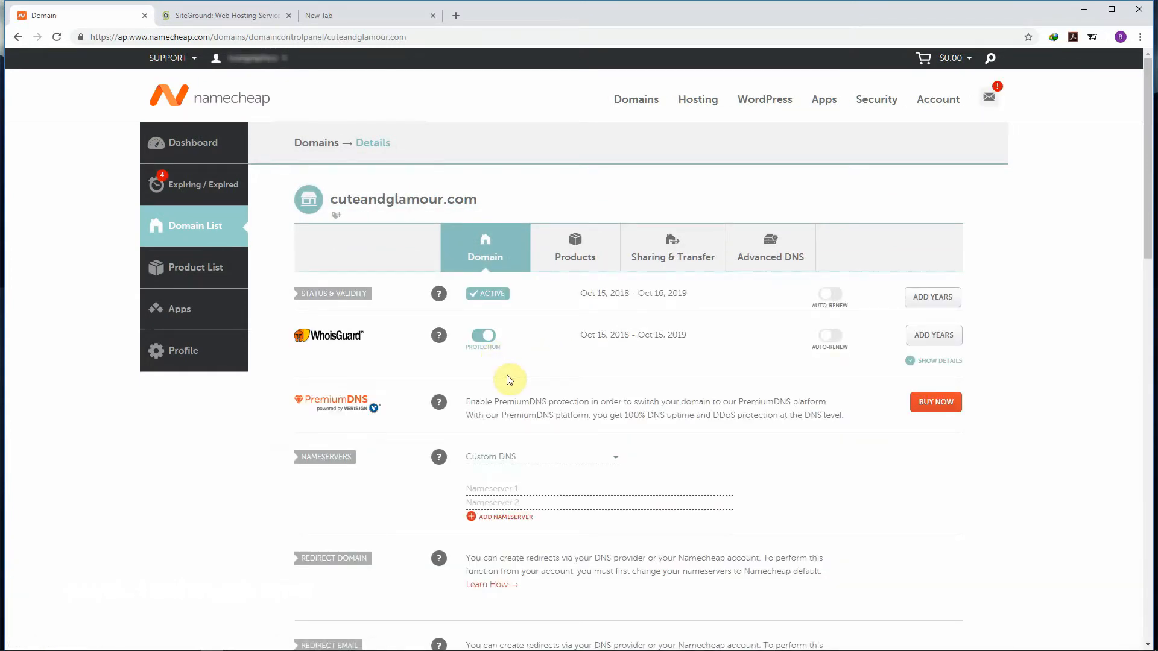
Step: Choose Custom DNS as the nameserver type for cuteandglamour.com
scroll(603, 412, "down", 2)
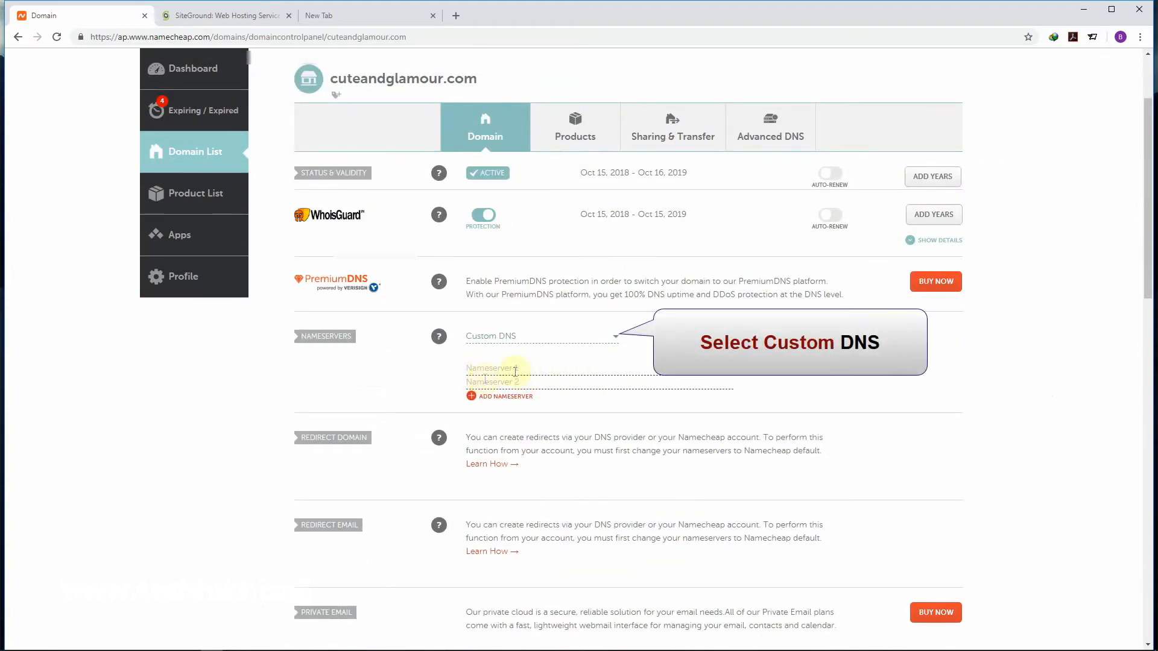
left_click(616, 339)
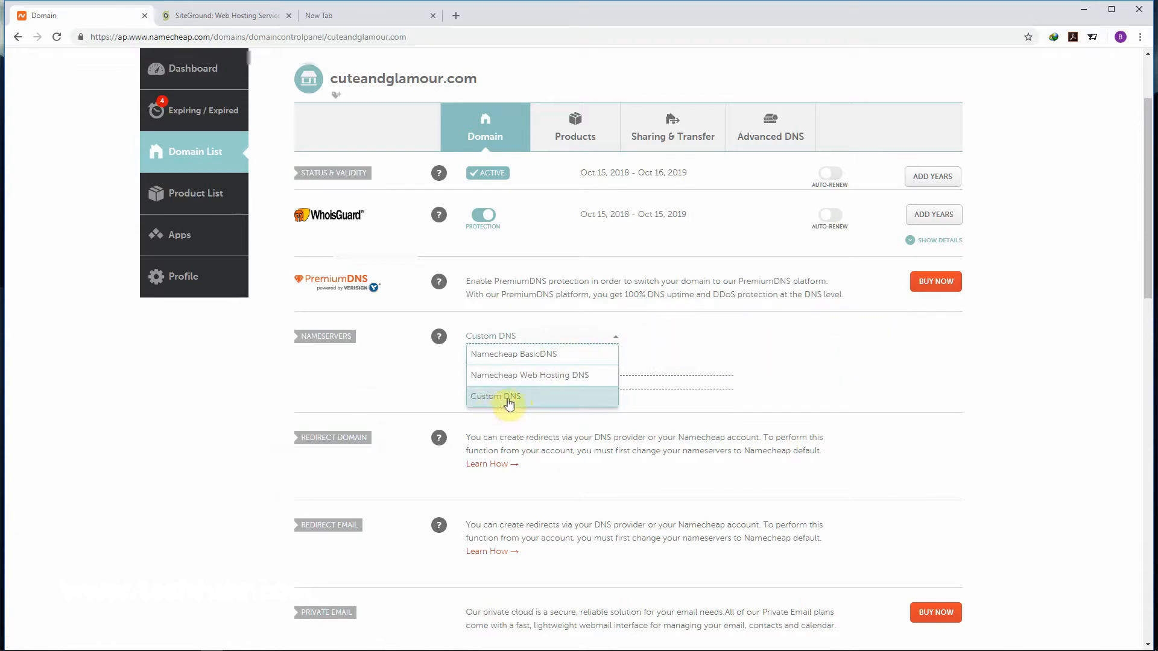
left_click(662, 362)
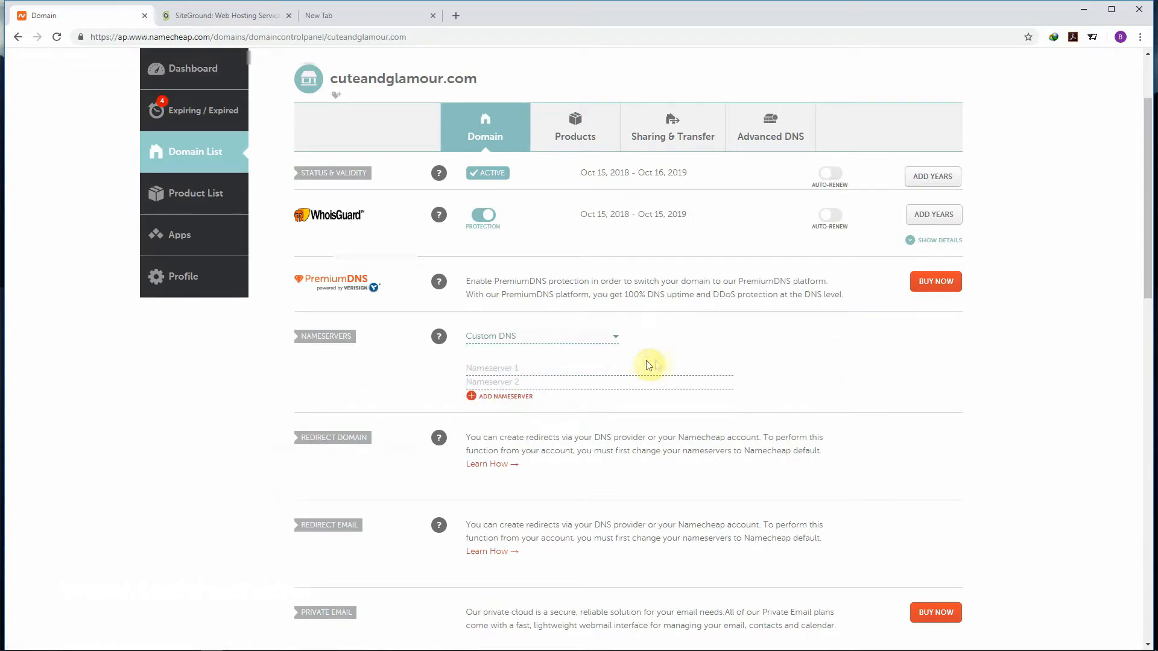
Step: Switch to SiteGround, sign in with the saved credentials and open the hosting account's Information & Settings
left_click(191, 18)
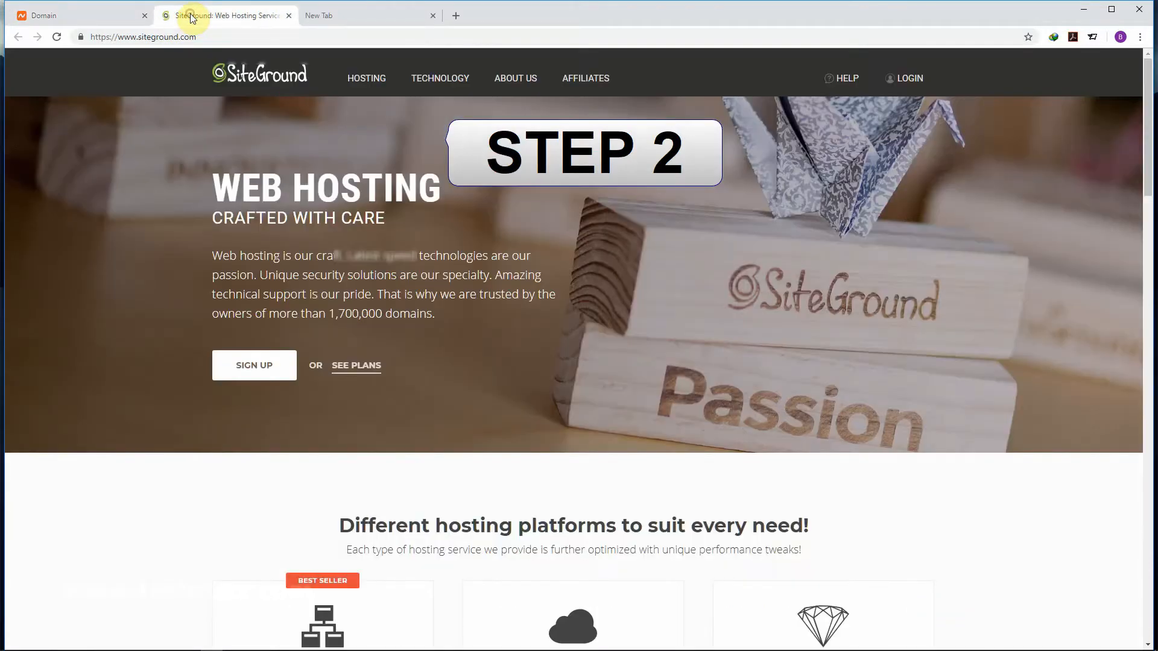
left_click(908, 81)
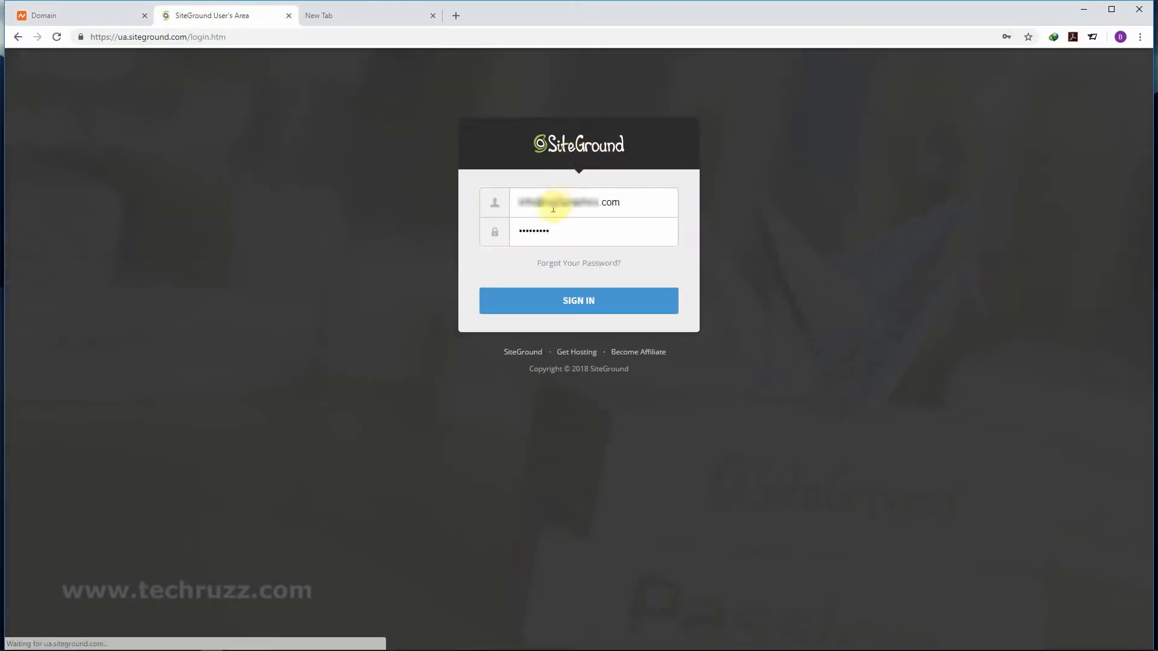
left_click(578, 300)
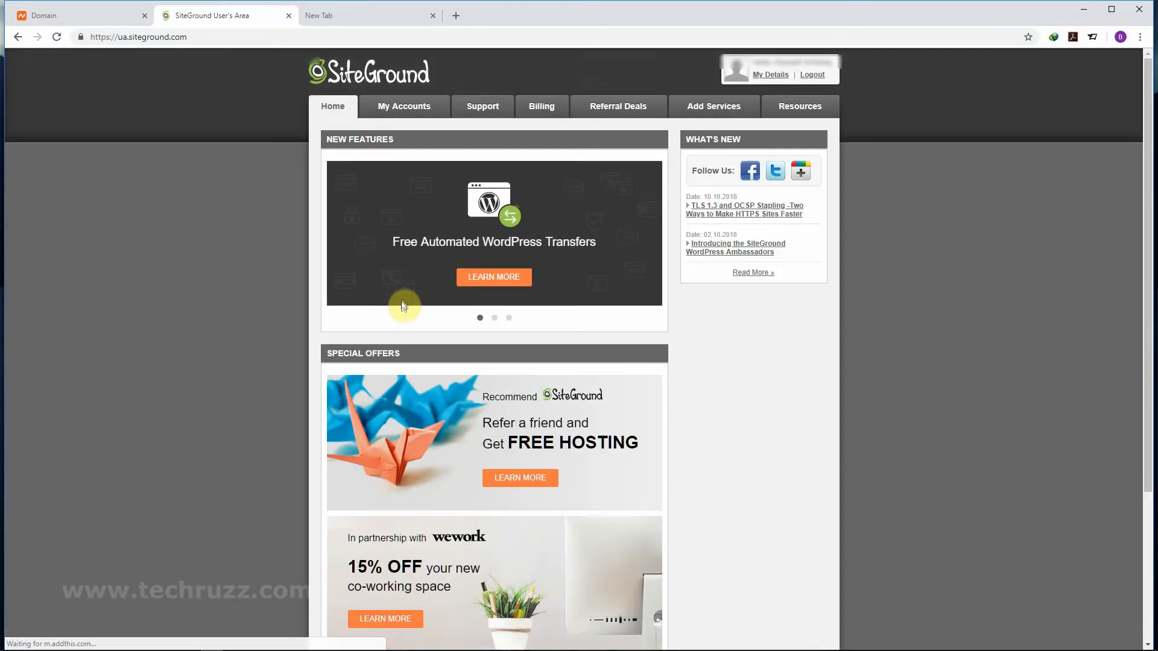
left_click(403, 109)
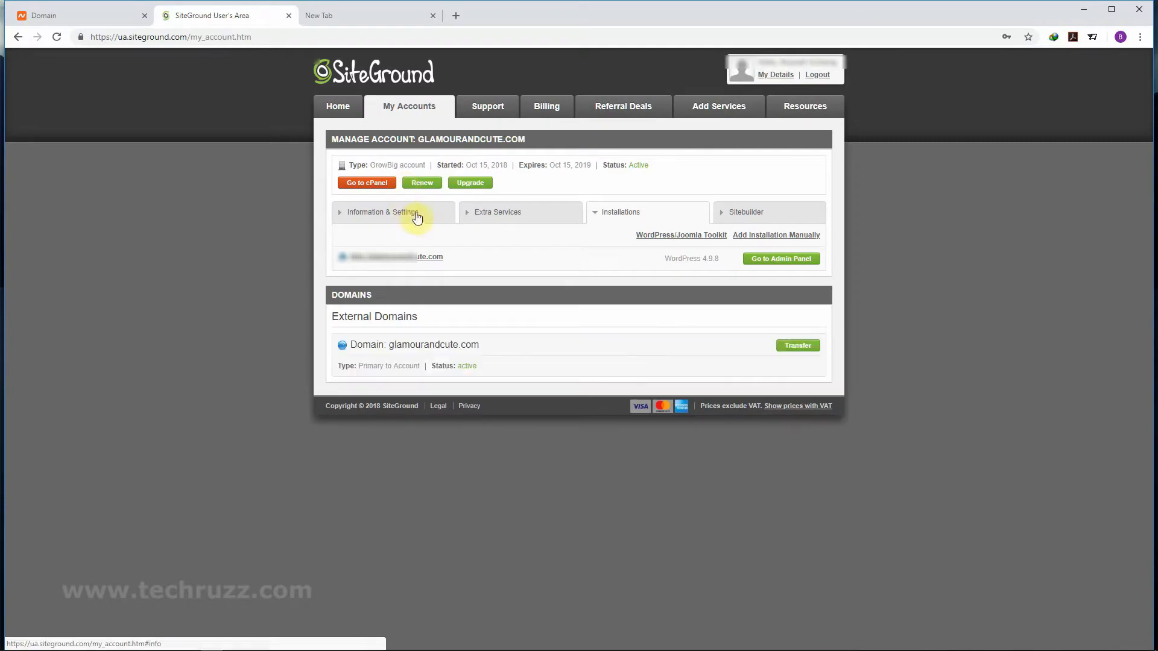
left_click(401, 216)
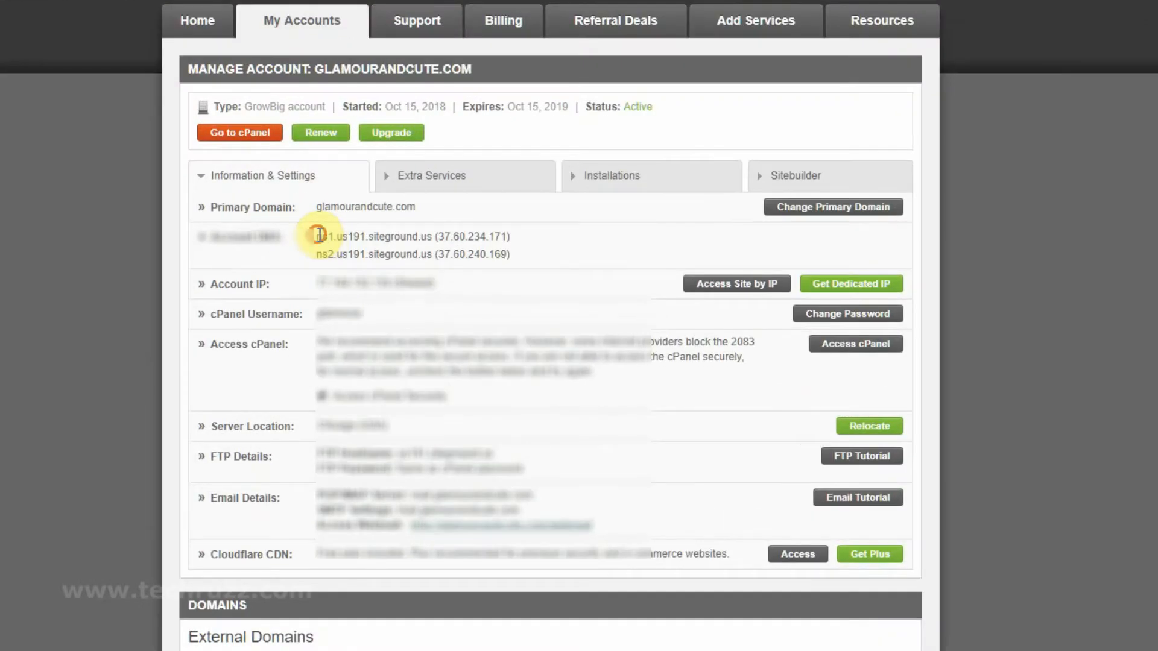
Step: Copy the first account DNS, ns1.us191.siteground.us, from SiteGround into Nameserver 1 of the Namecheap domain
left_click_drag(318, 234, 434, 235)
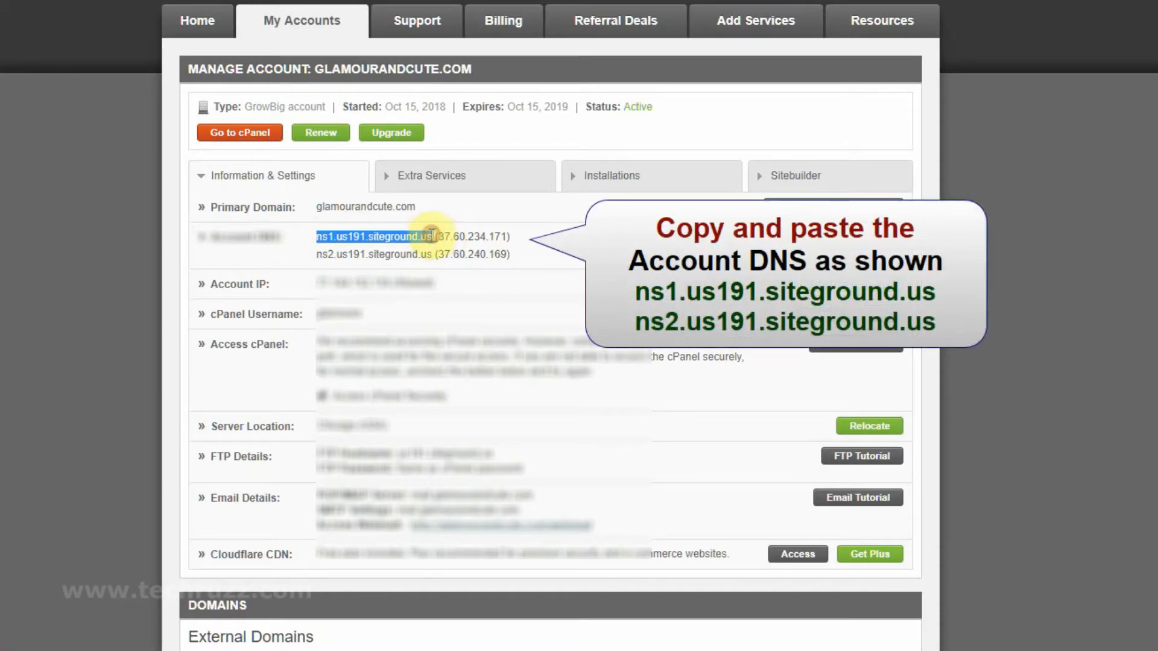
right_click(432, 235)
left_click(459, 252)
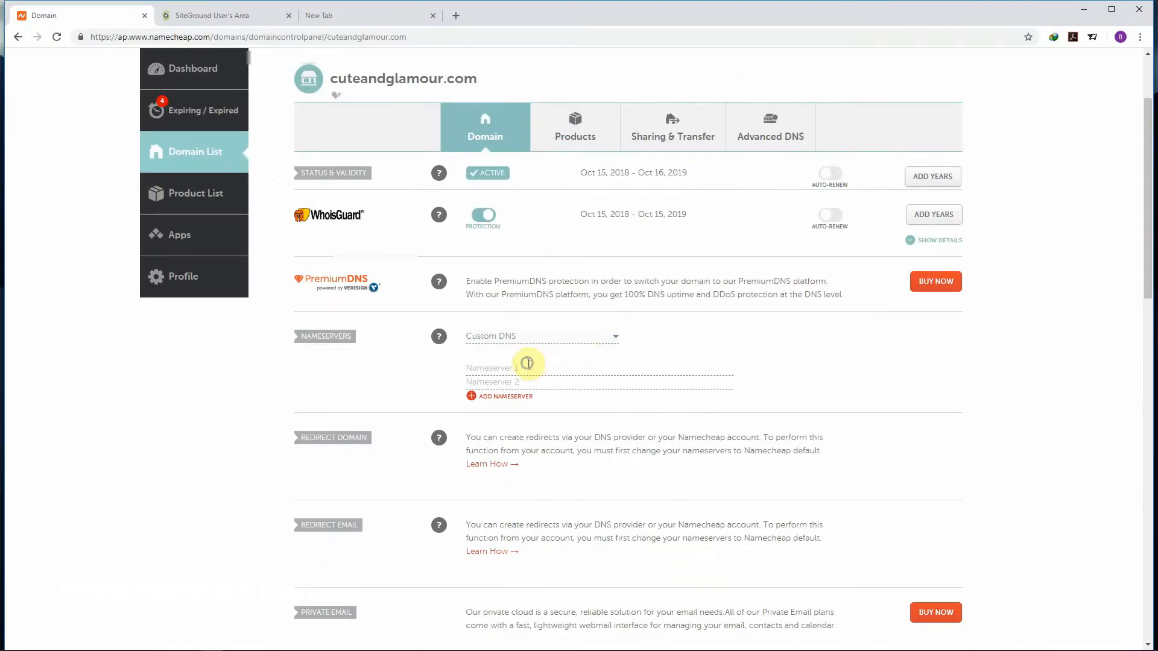
right_click(527, 365)
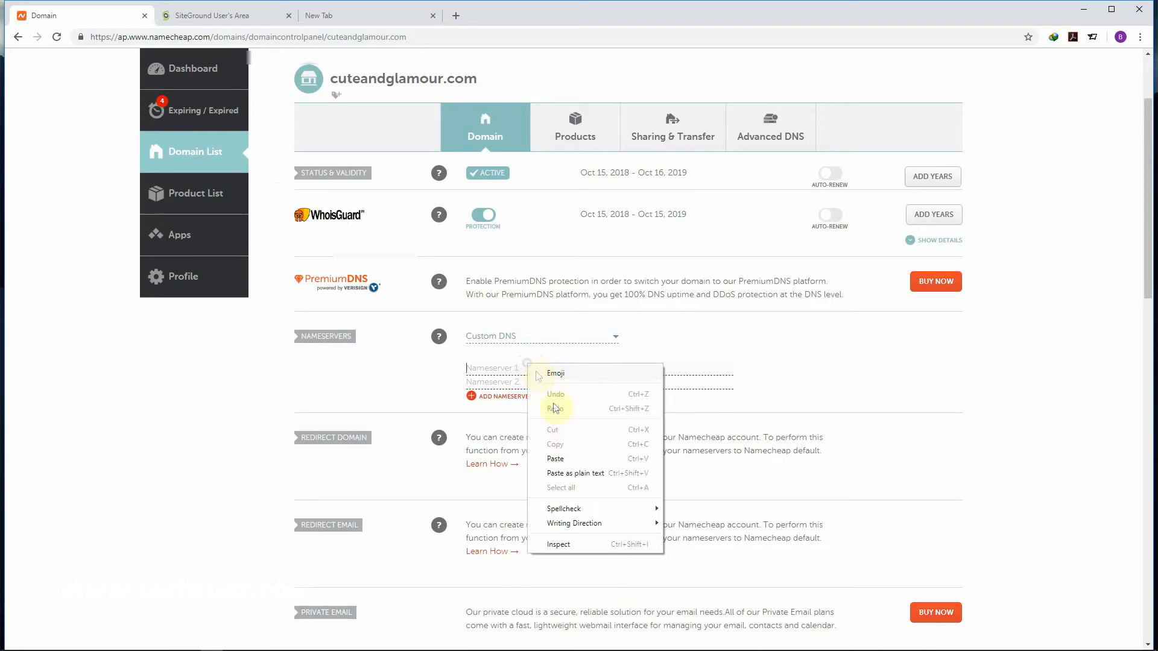
left_click(561, 460)
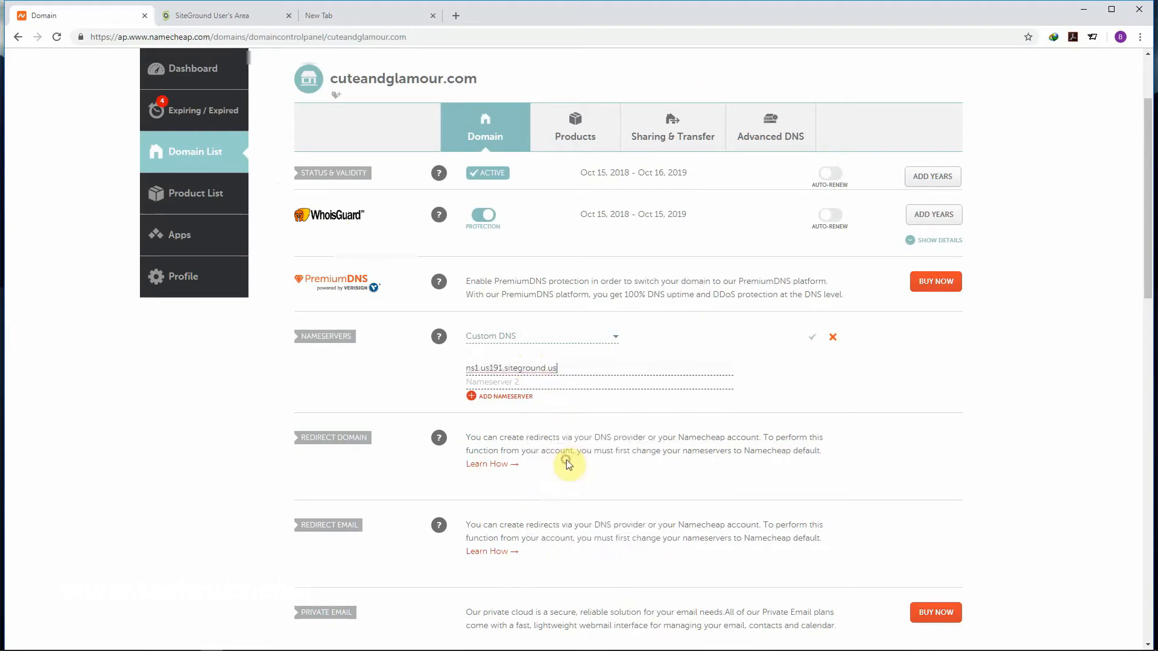
Step: Copy ns2.us191.siteground from SiteGround's second account DNS into Nameserver 2 on Namecheap, save the nameservers and dismiss the notice
left_click(228, 18)
left_click_drag(420, 266, 476, 267)
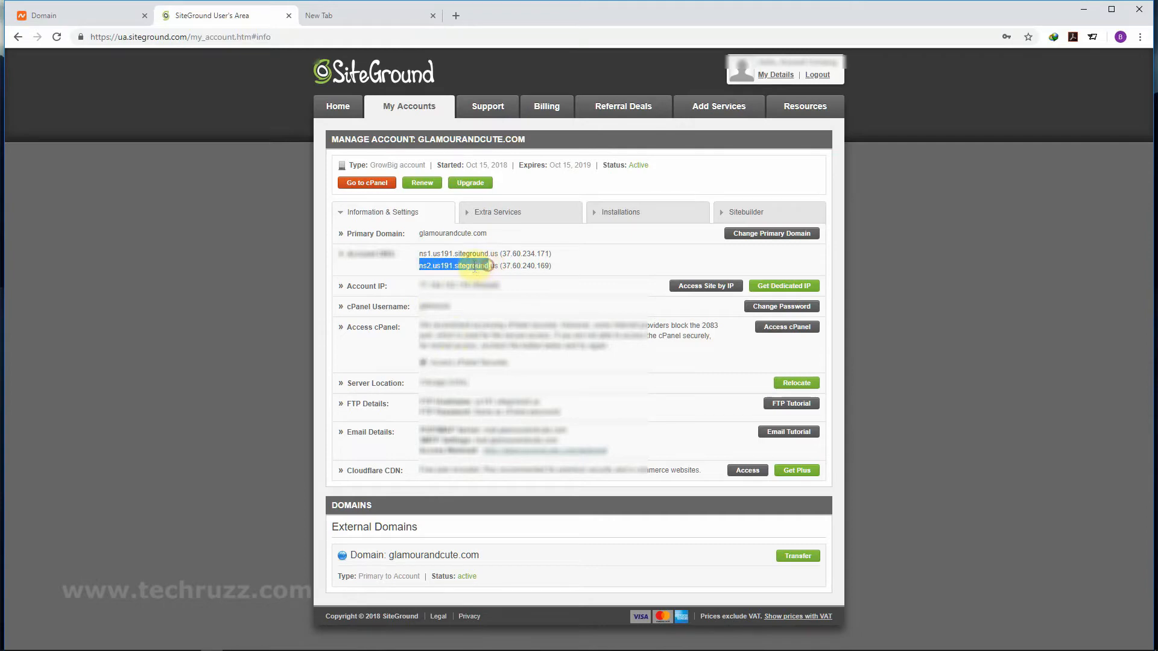
right_click(475, 267)
left_click(513, 276)
left_click(104, 17)
left_click(517, 383)
right_click(517, 383)
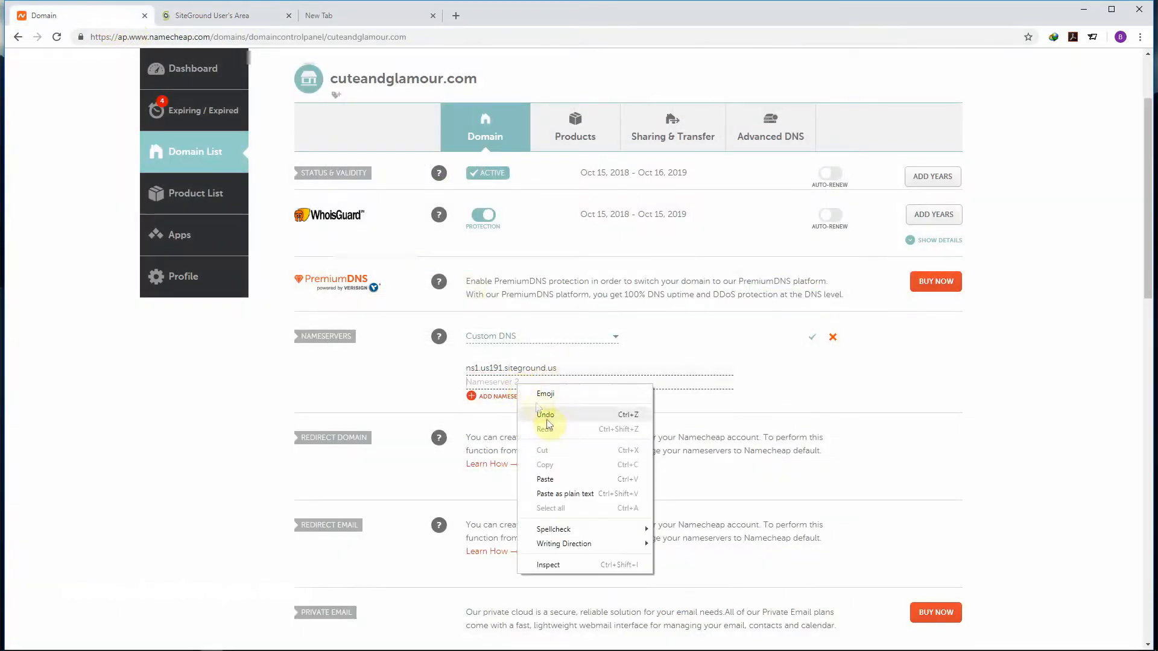
left_click(550, 475)
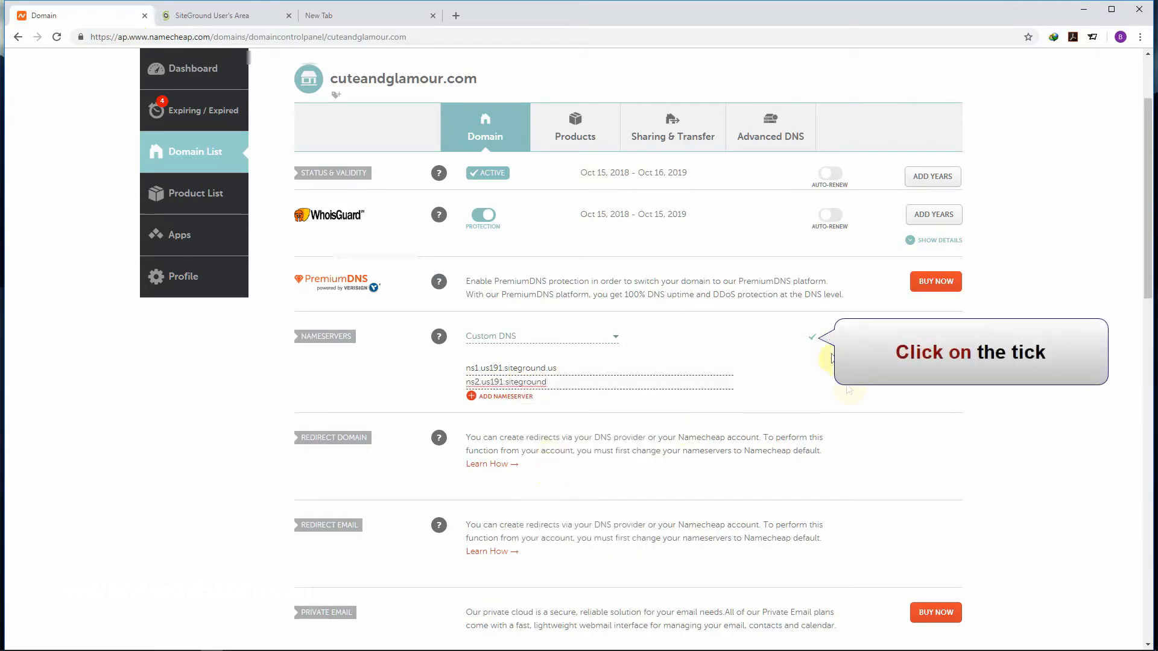
left_click(813, 337)
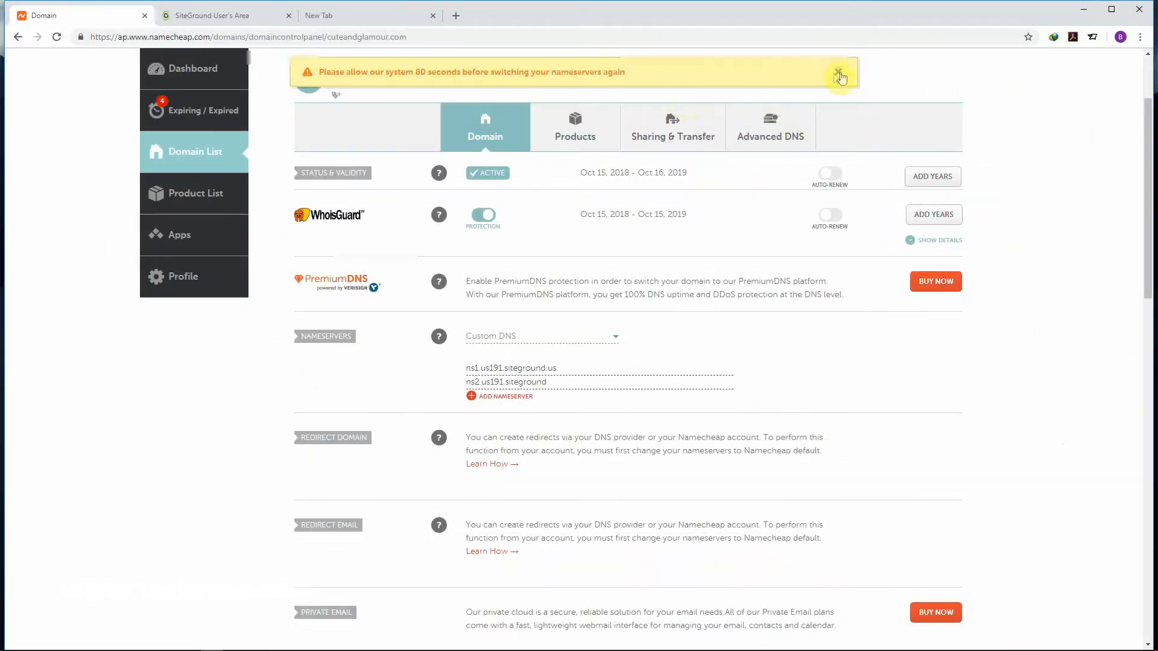
left_click(838, 74)
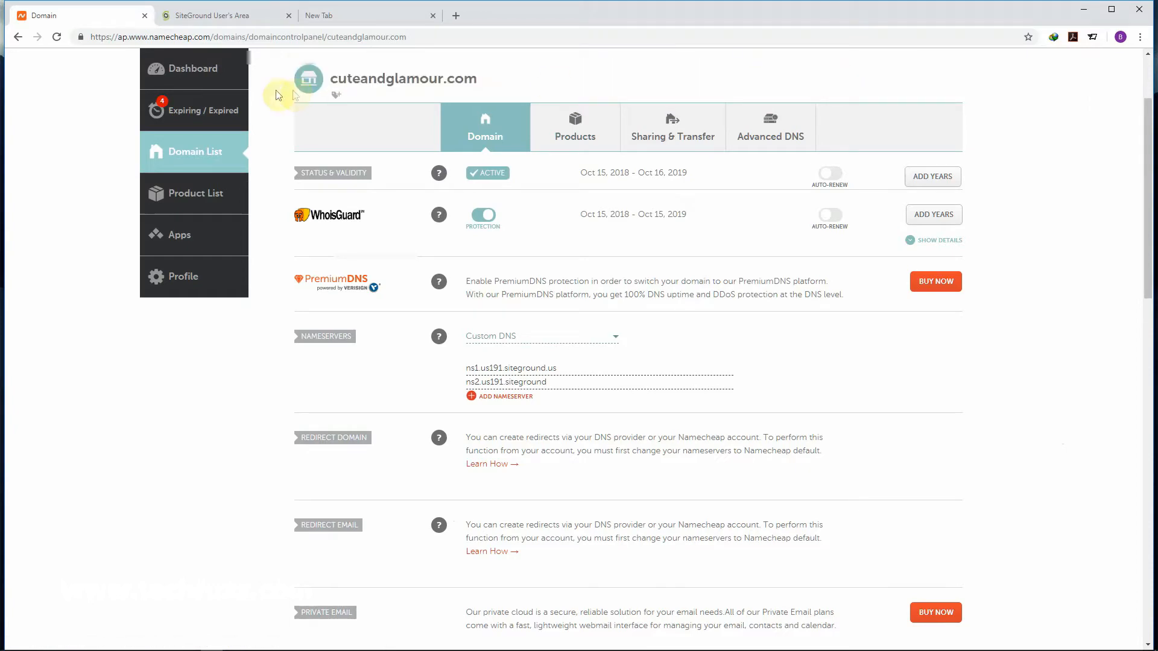
Step: Switch to SiteGround and open Addon Domains in the cPanel of the glamourandcute.com account
left_click(218, 20)
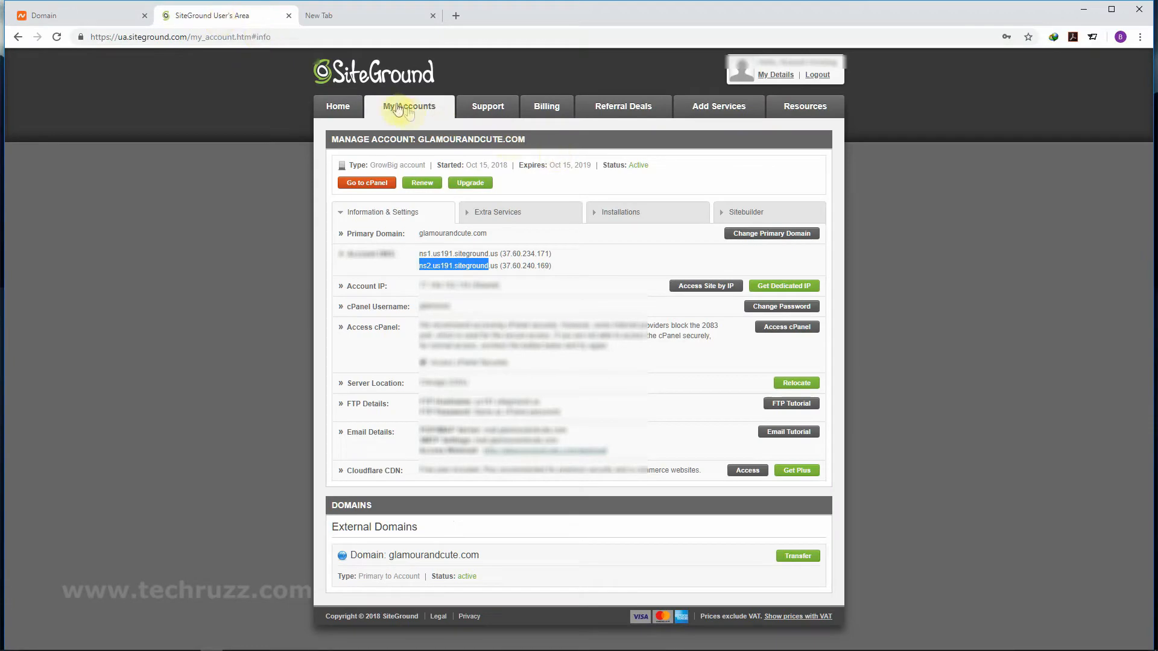
left_click(374, 185)
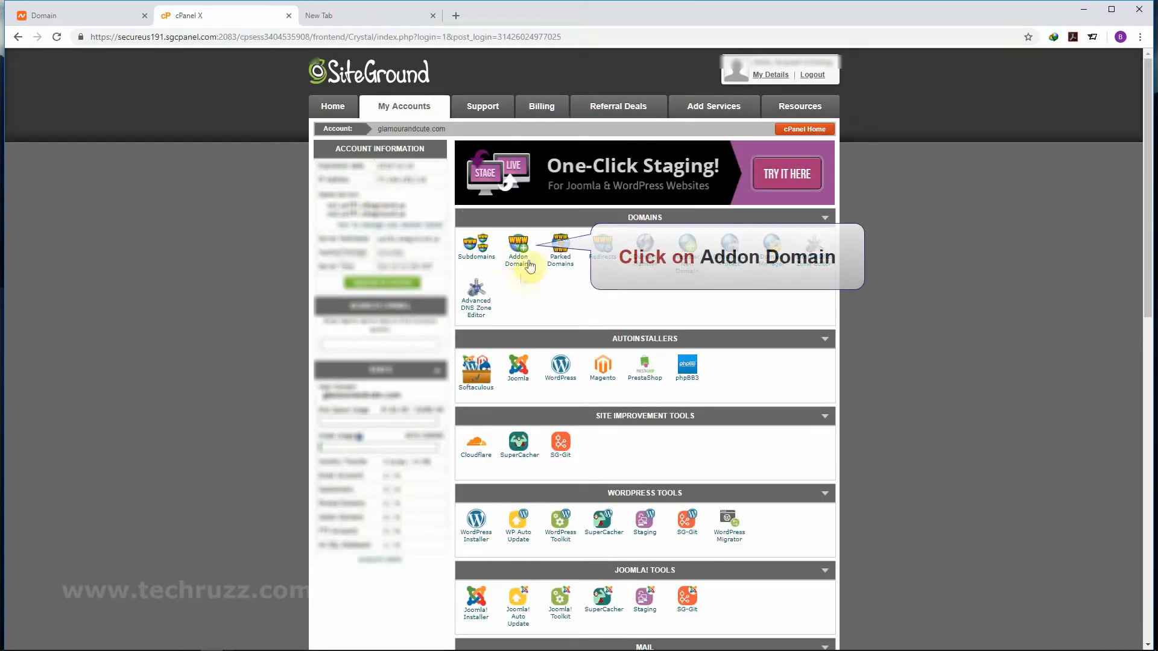
left_click(522, 261)
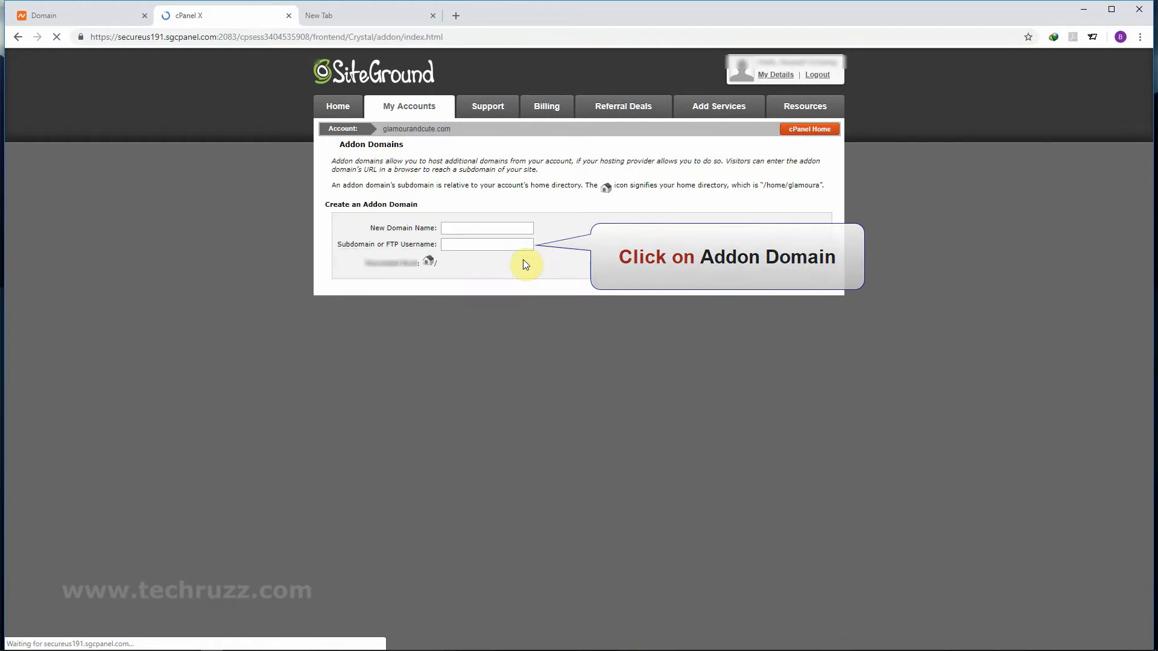
Step: Copy the domain name cuteandglamour.com from Namecheap into SiteGround's New Domain Name and let the subdomain and document root fill in
left_click(81, 7)
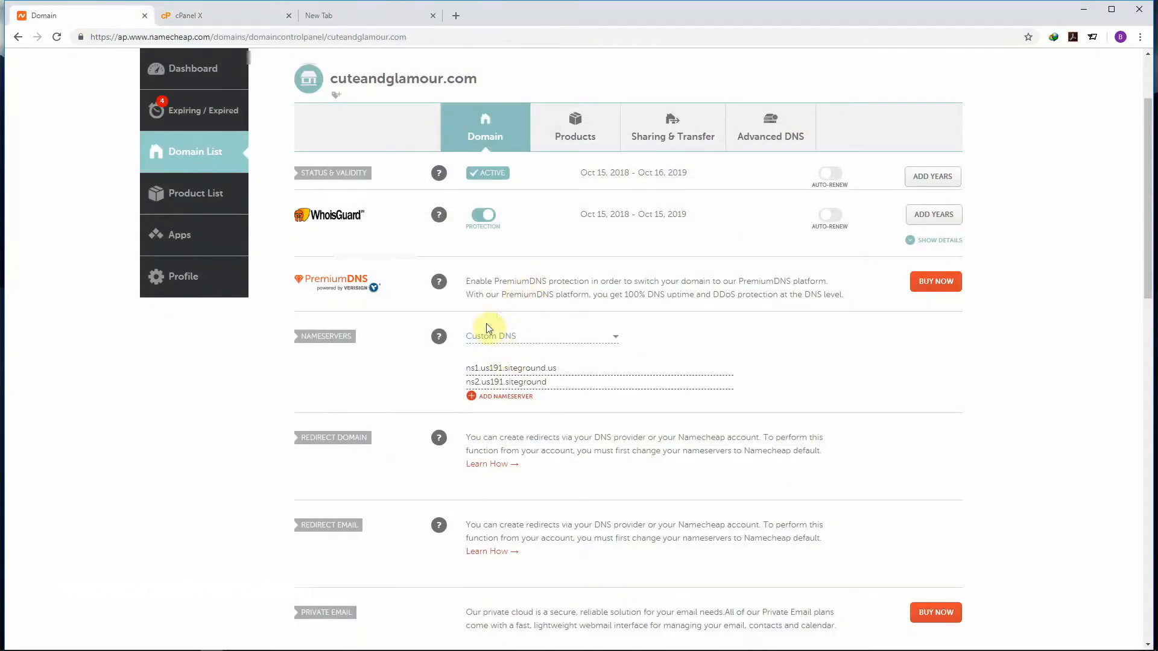
left_click_drag(333, 78, 475, 79)
right_click(474, 79)
left_click(507, 88)
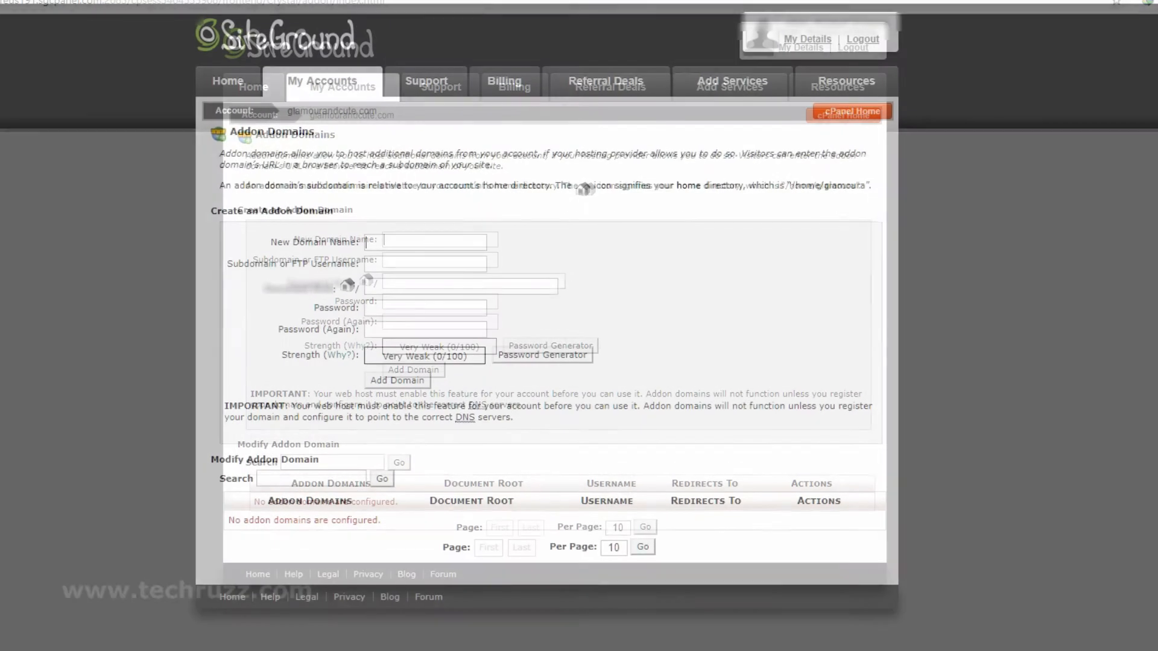
right_click(374, 246)
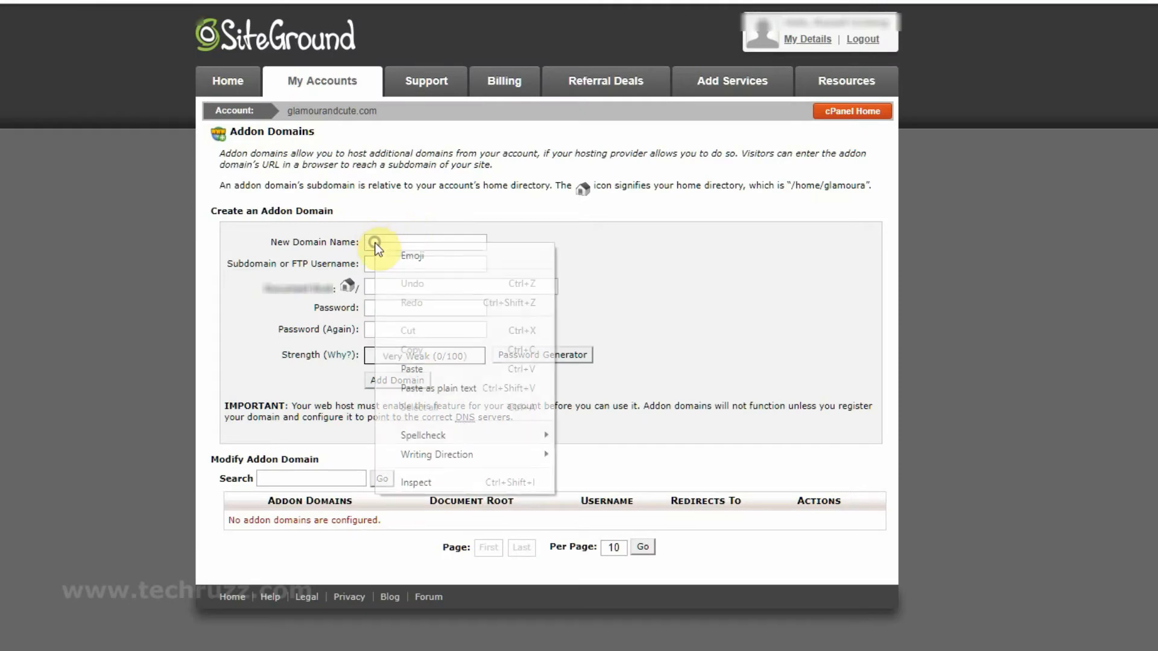
left_click(431, 370)
left_click(507, 258)
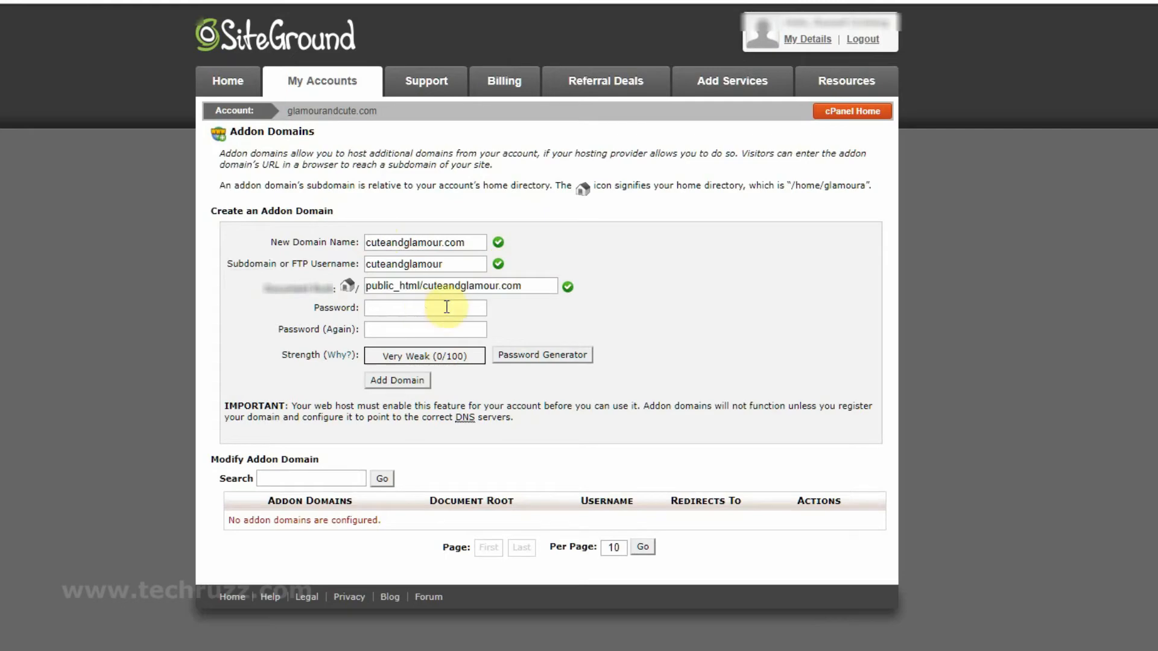
Step: Enter and repeat the addon domain's password, create the addon domain cuteandglamour.com and return to the Addon Domains overview
left_click(391, 308)
type("••••••")
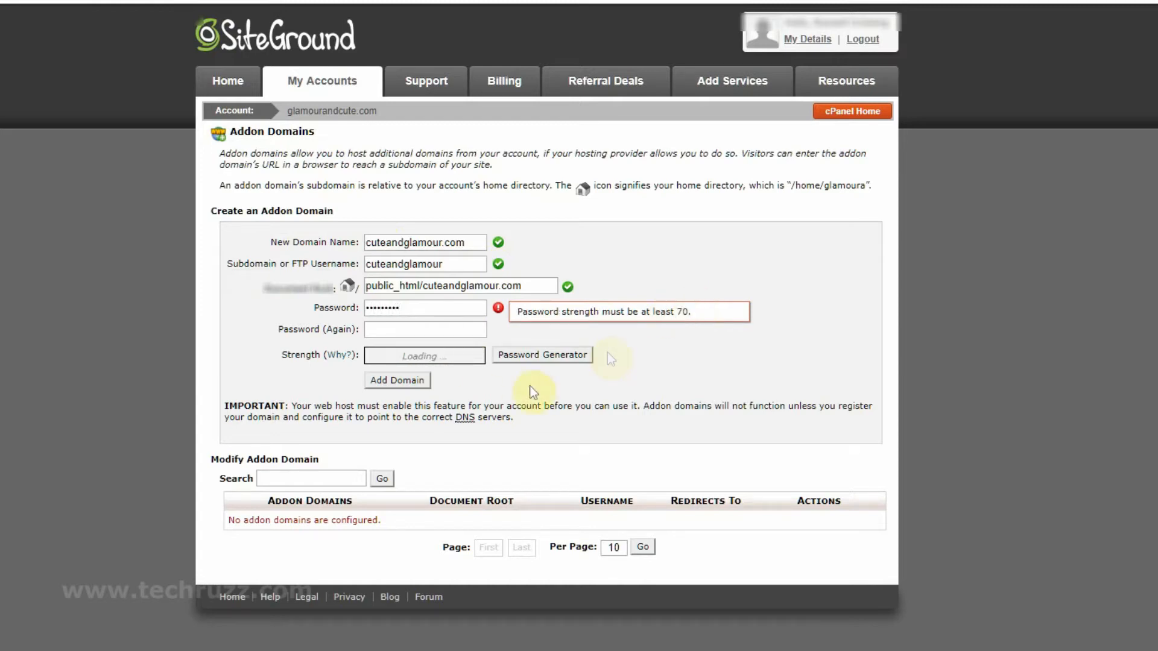
left_click(434, 329)
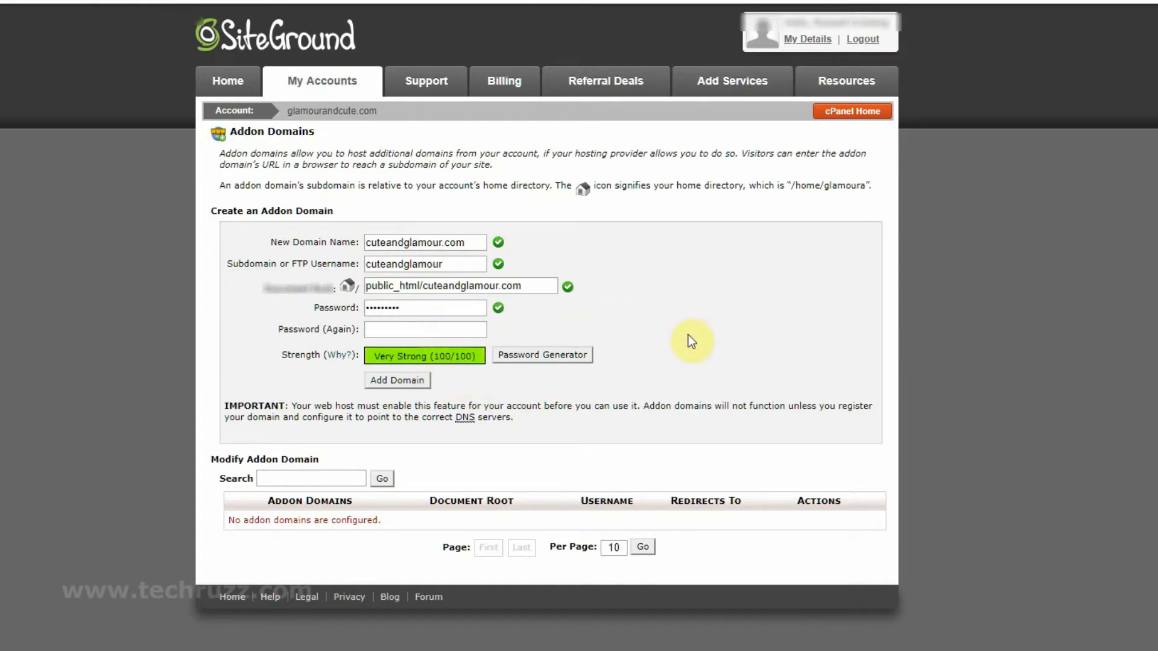
type("•")
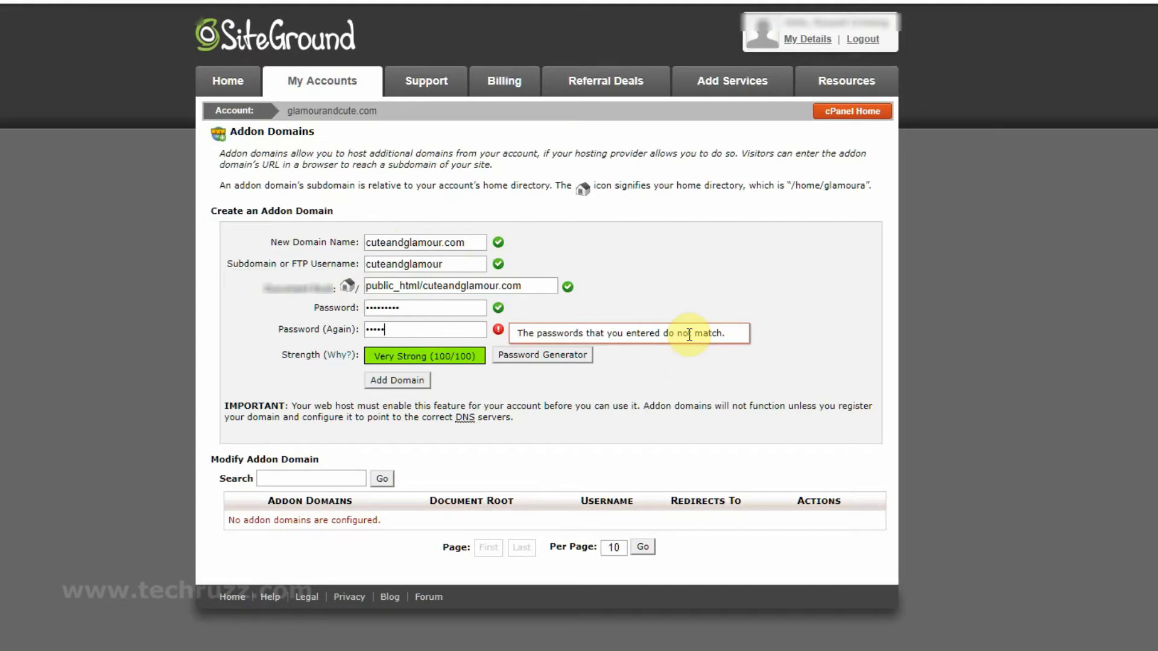
type("••••••••")
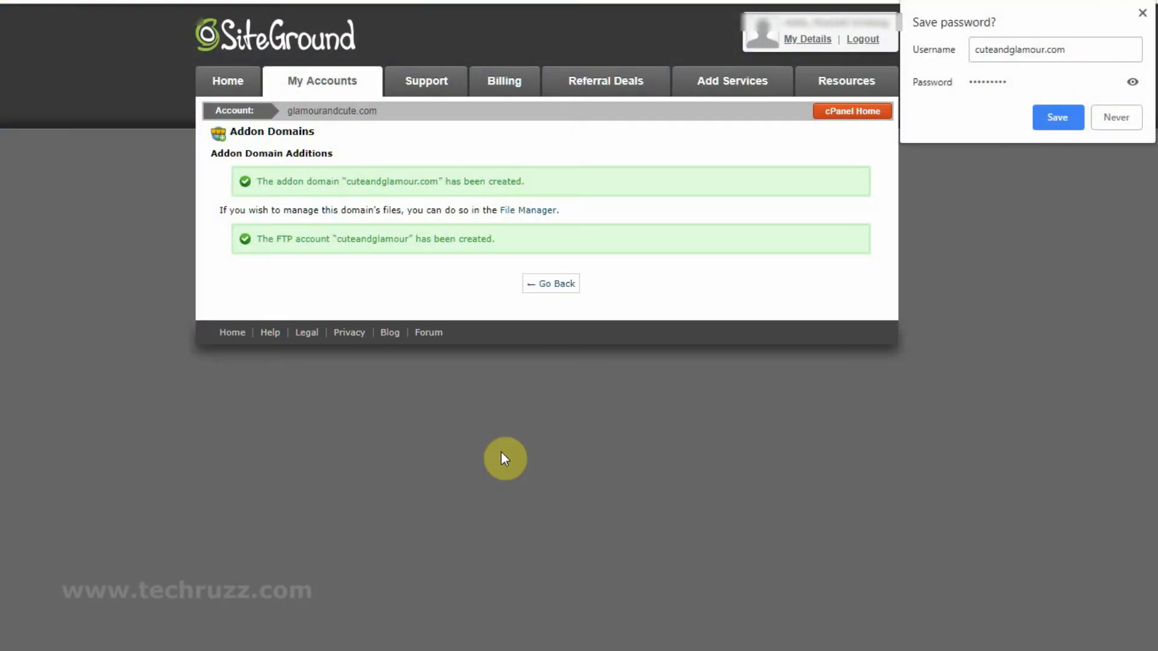
left_click(555, 292)
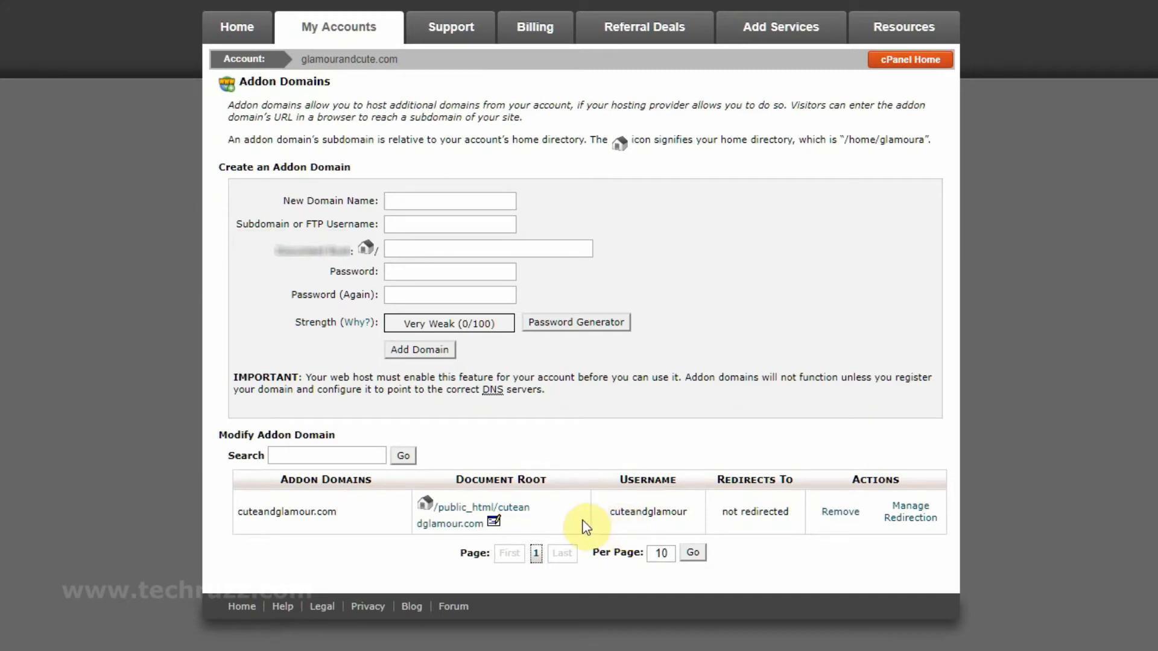
Step: Return to the hosting account, enter its cPanel and open Let's Encrypt in the Security section
left_click(332, 33)
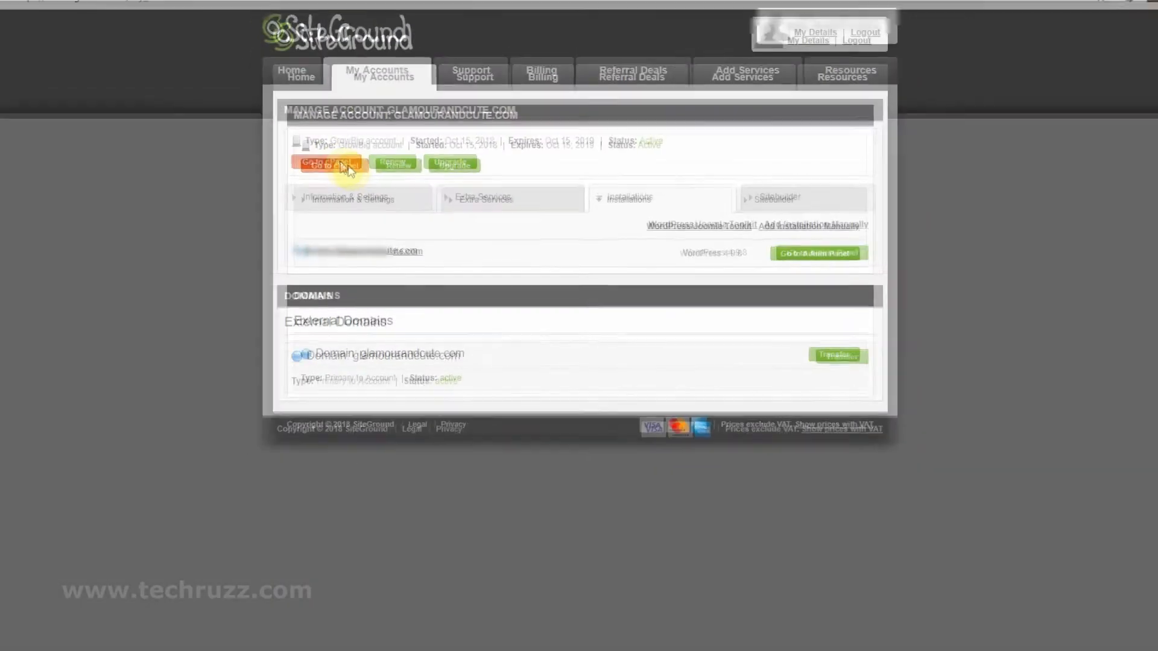
left_click(301, 140)
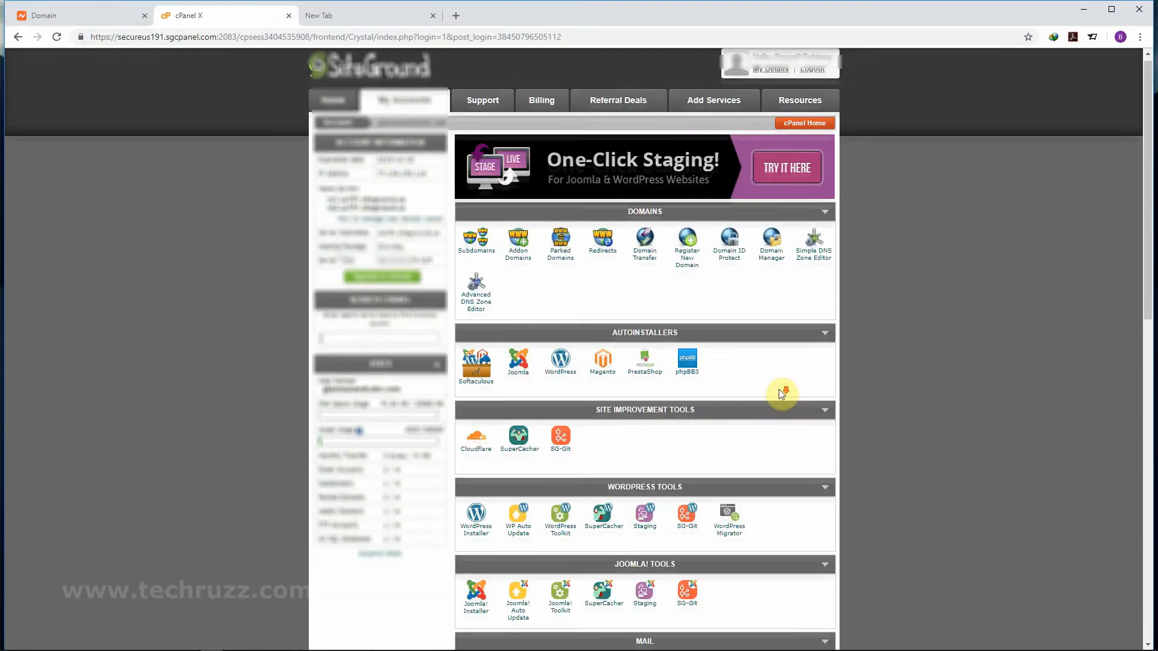
scroll(780, 391, "down", 2)
scroll(780, 391, "down", 5)
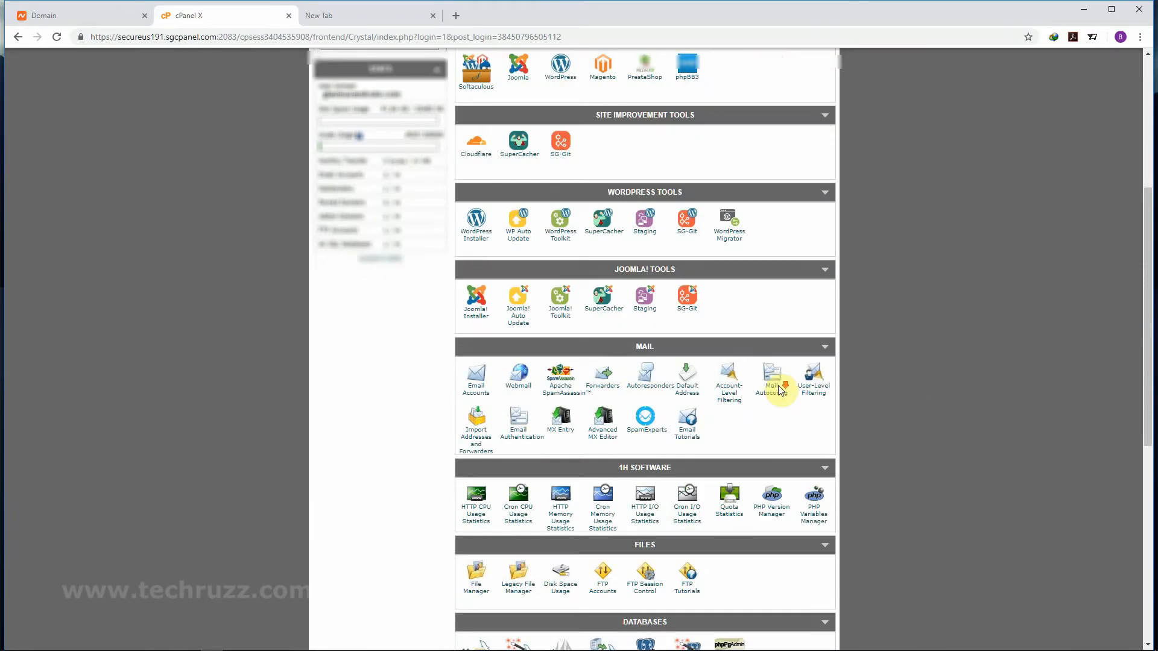
scroll(780, 391, "down", 4)
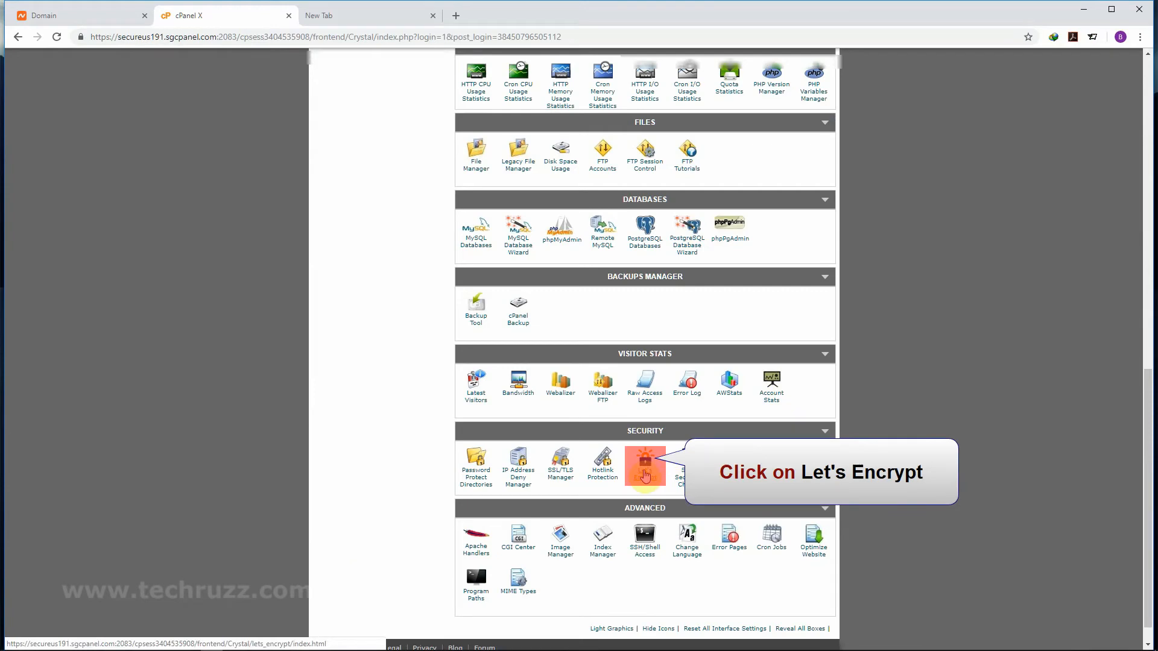
left_click(645, 476)
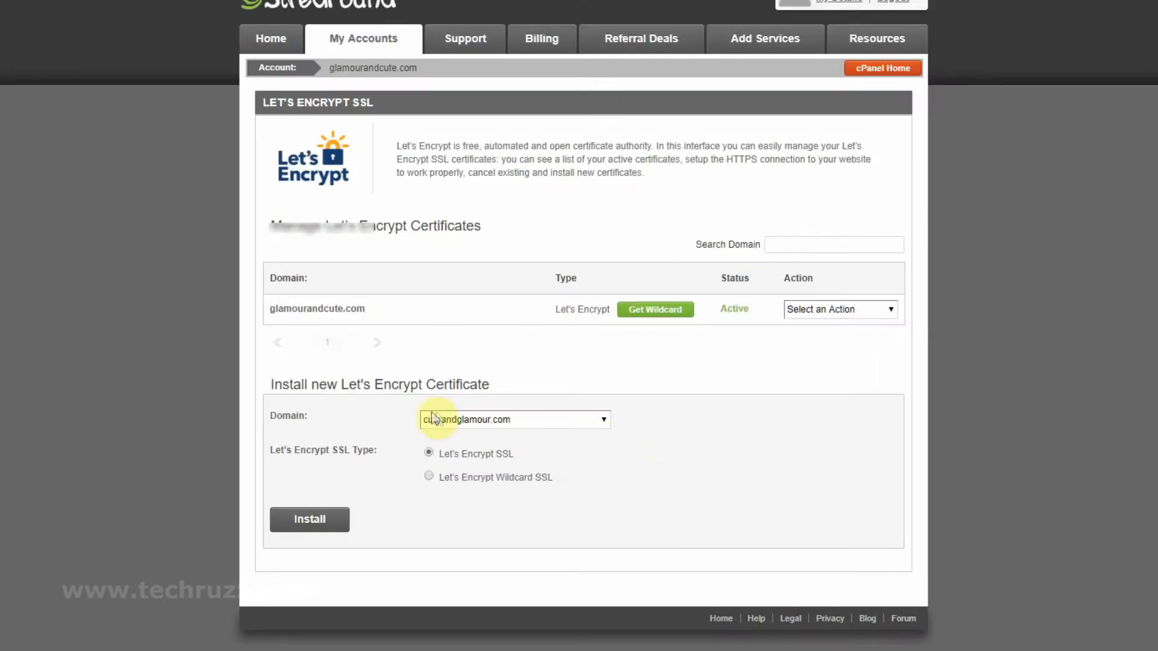
Step: Install a Let's Encrypt SSL certificate for cuteandglamour.com and acknowledge the notice
left_click(516, 420)
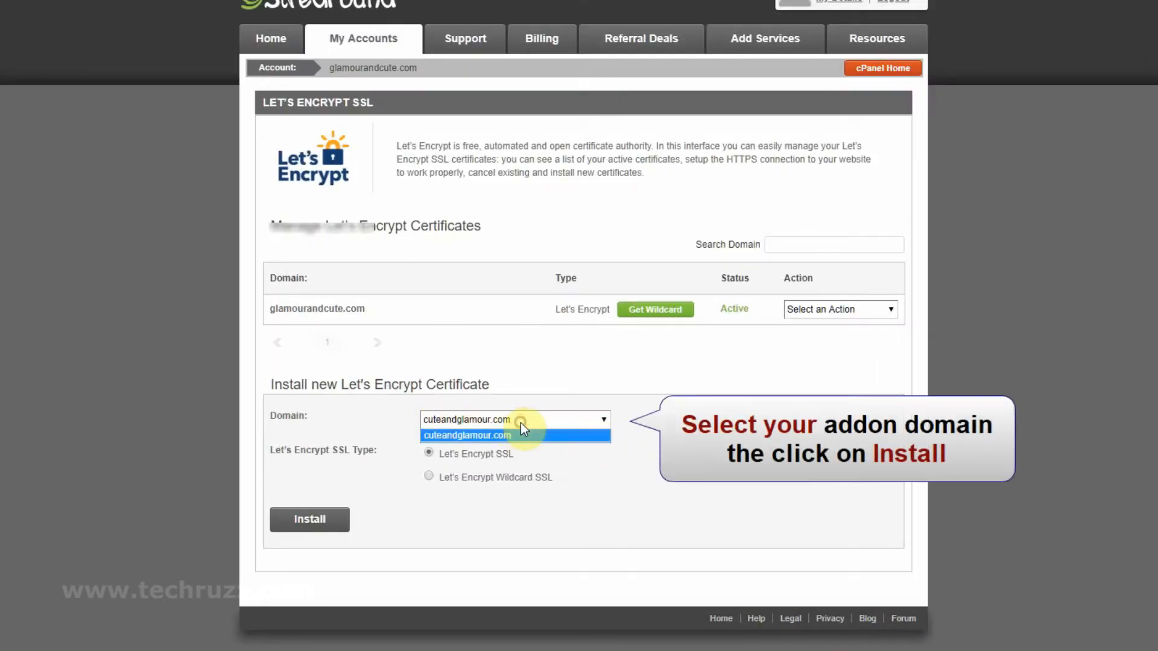
left_click(486, 437)
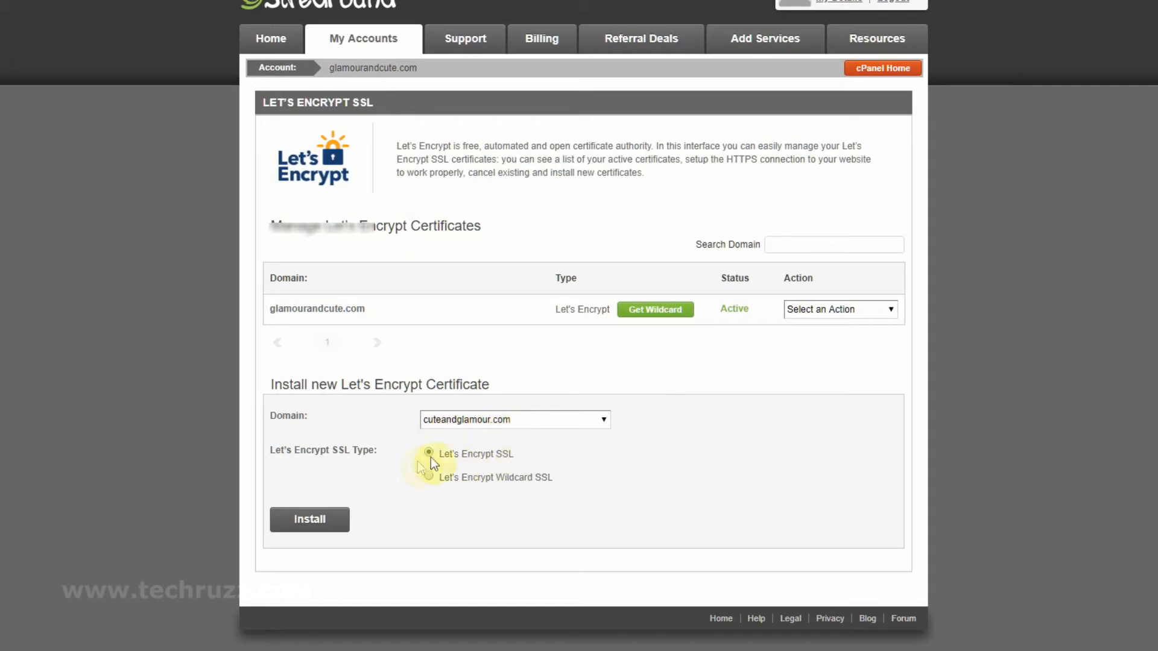
left_click(308, 521)
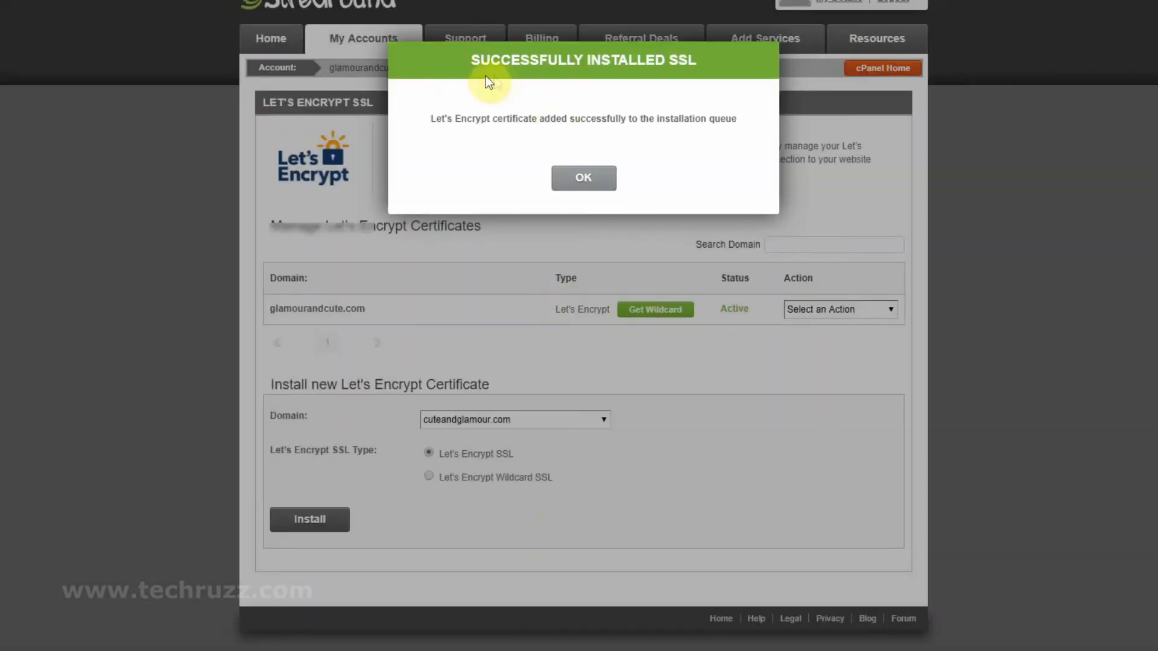
left_click(577, 179)
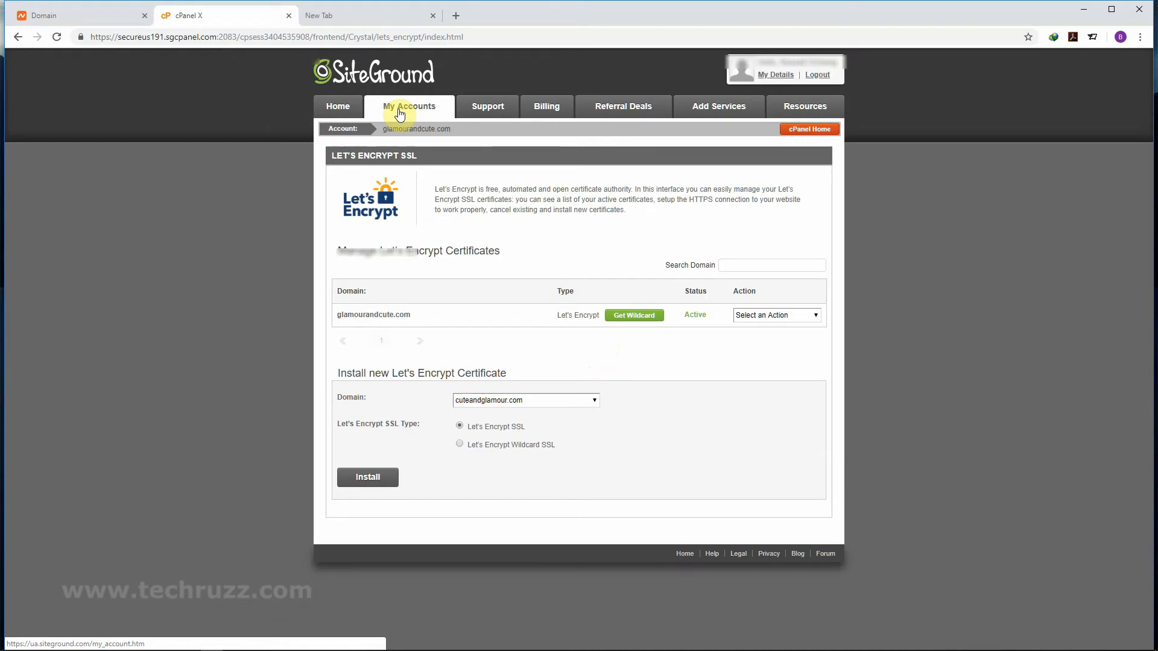
Step: Go back to the hosting account's cPanel and open File Manager at the Web Root (public_html/www)
left_click(399, 113)
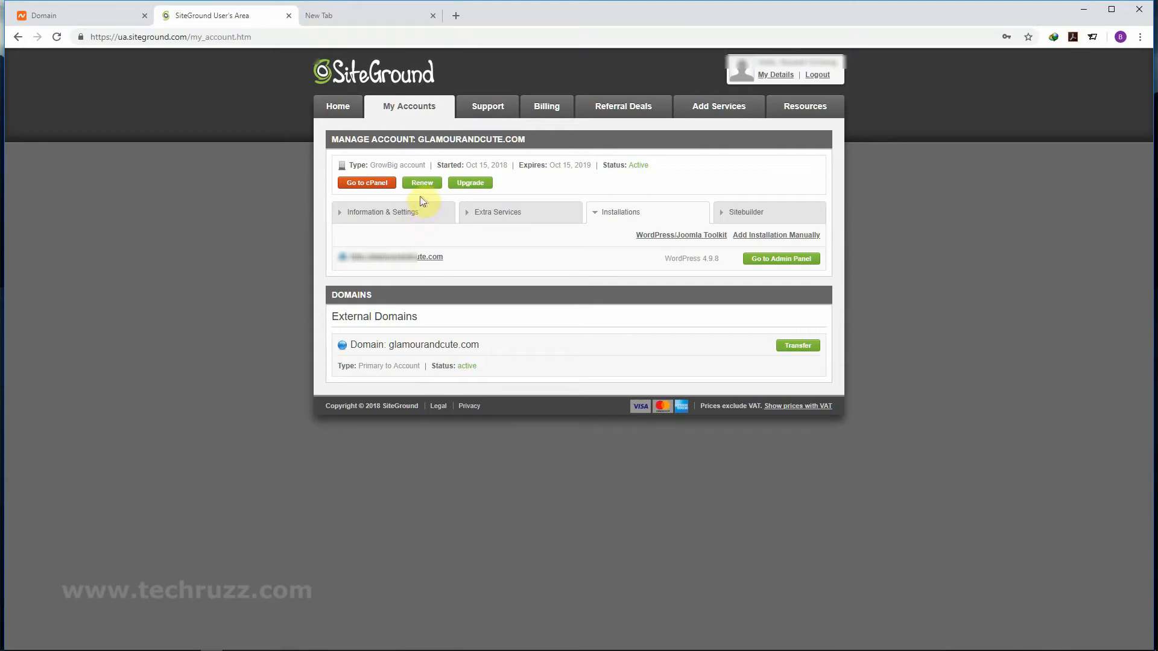
left_click(378, 183)
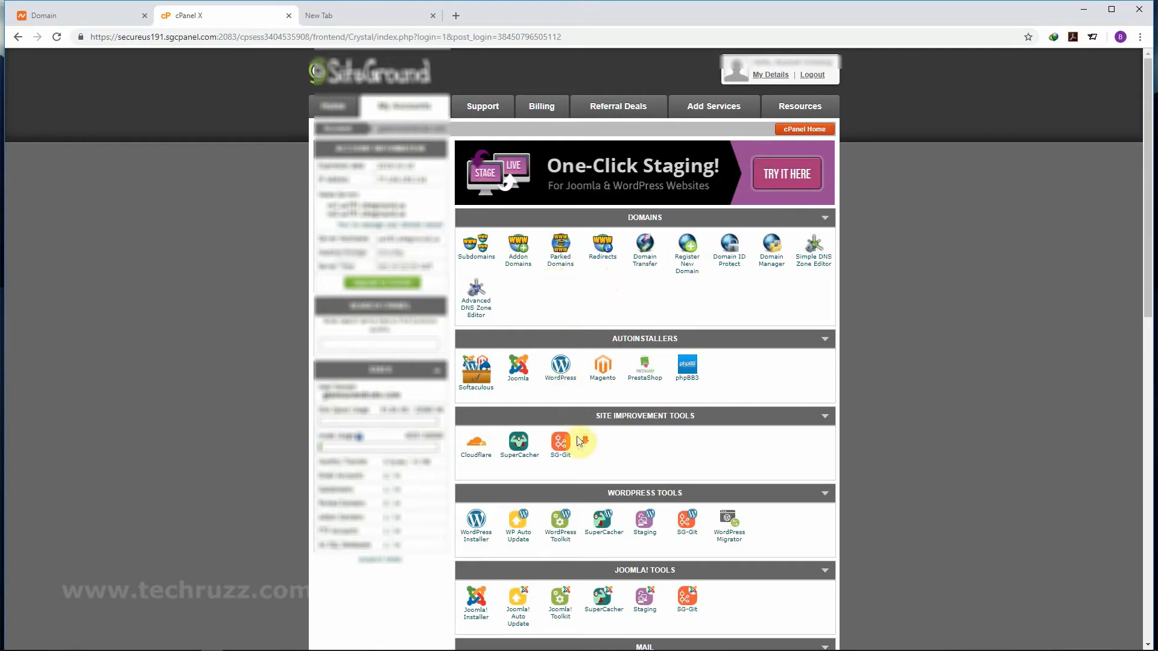
scroll(575, 436, "down", 4)
scroll(575, 436, "down", 4)
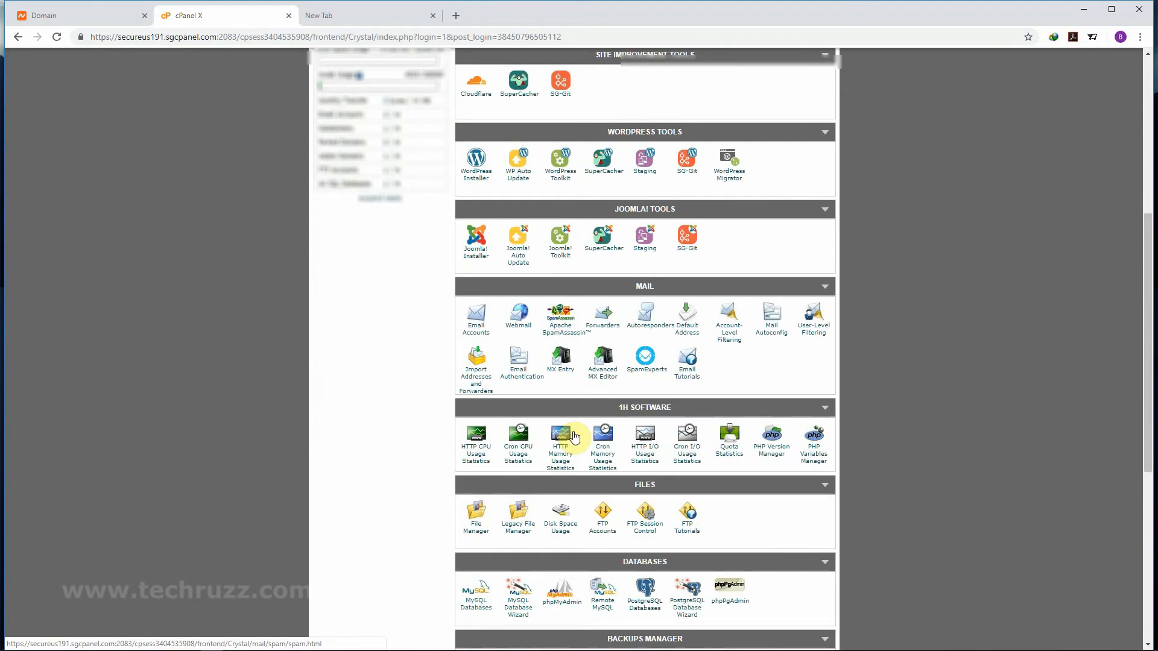
left_click(479, 413)
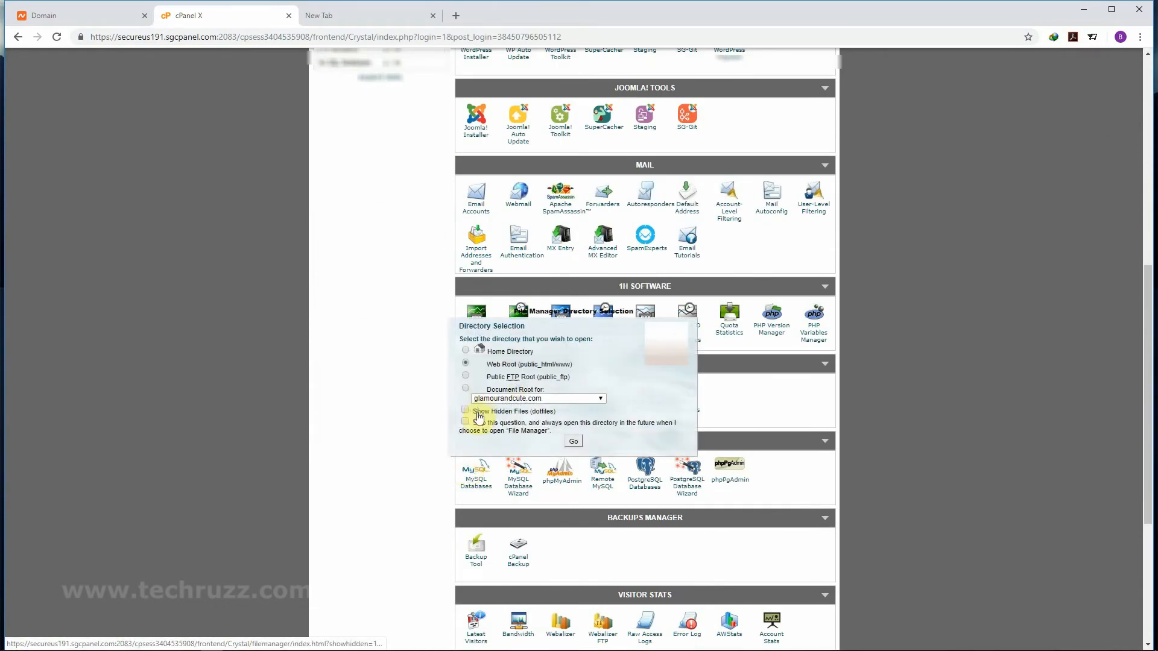
left_click(573, 442)
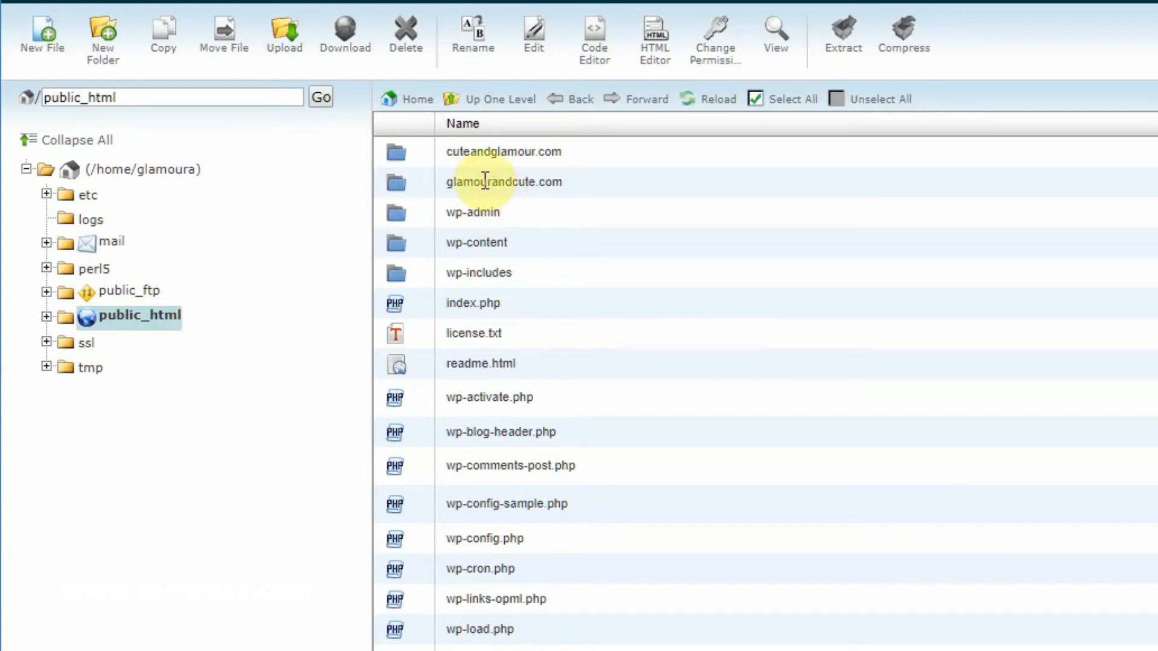
Step: Examine the cuteandglamour.com and glamourandcute.com folders inside public_html
left_click(400, 151)
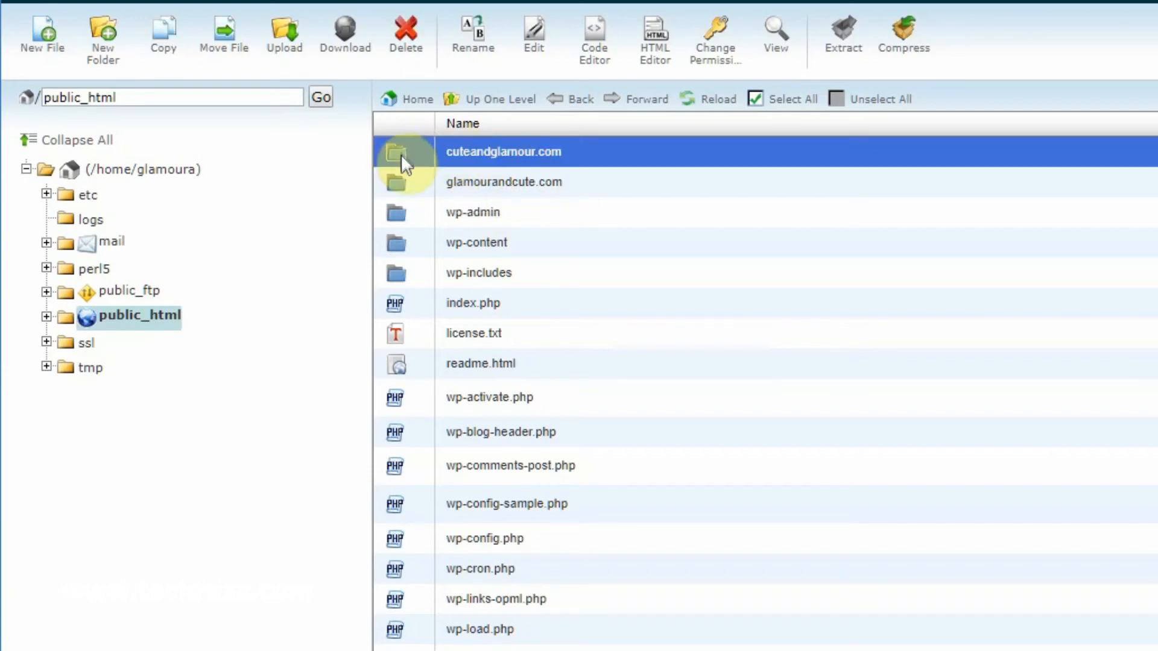
left_click(400, 180)
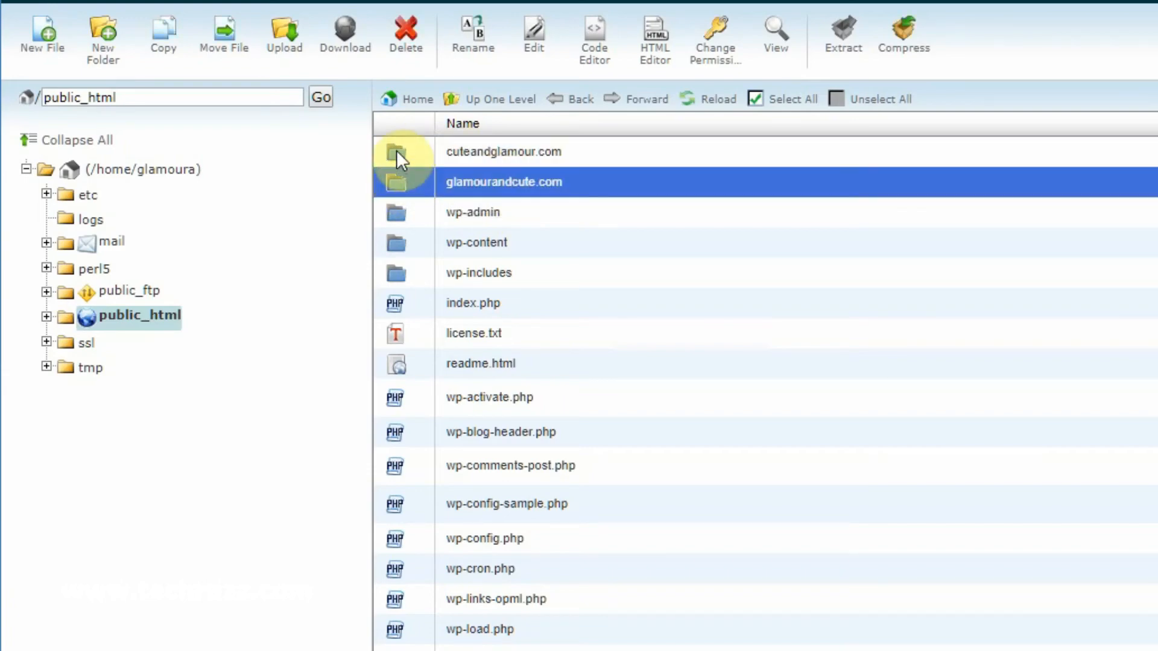
left_click(396, 152)
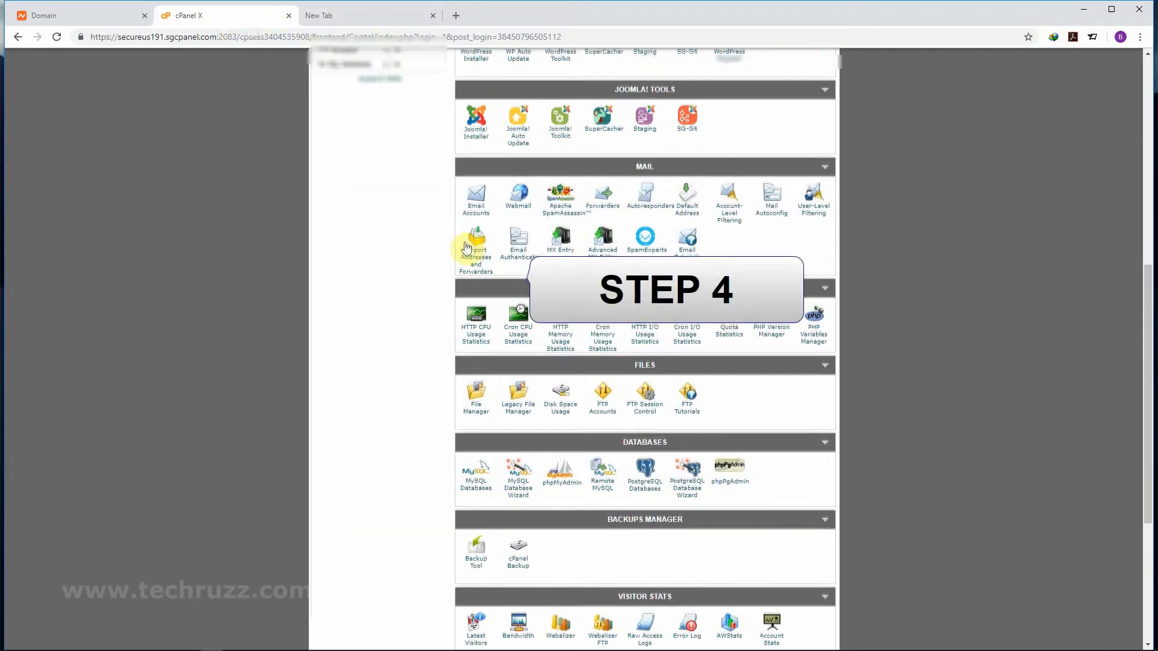
Step: Return to cPanel, open the WordPress autoinstaller and start a new WordPress installation
scroll(456, 244, "up", 5)
scroll(456, 244, "down", 1)
scroll(456, 244, "up", 3)
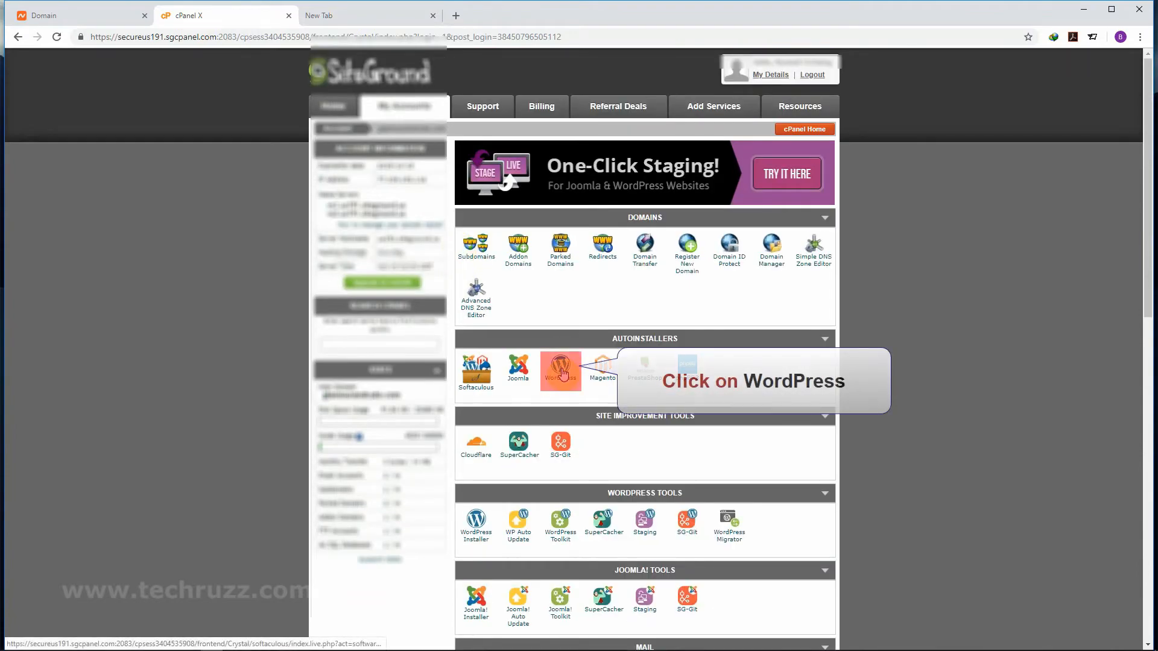
left_click(563, 374)
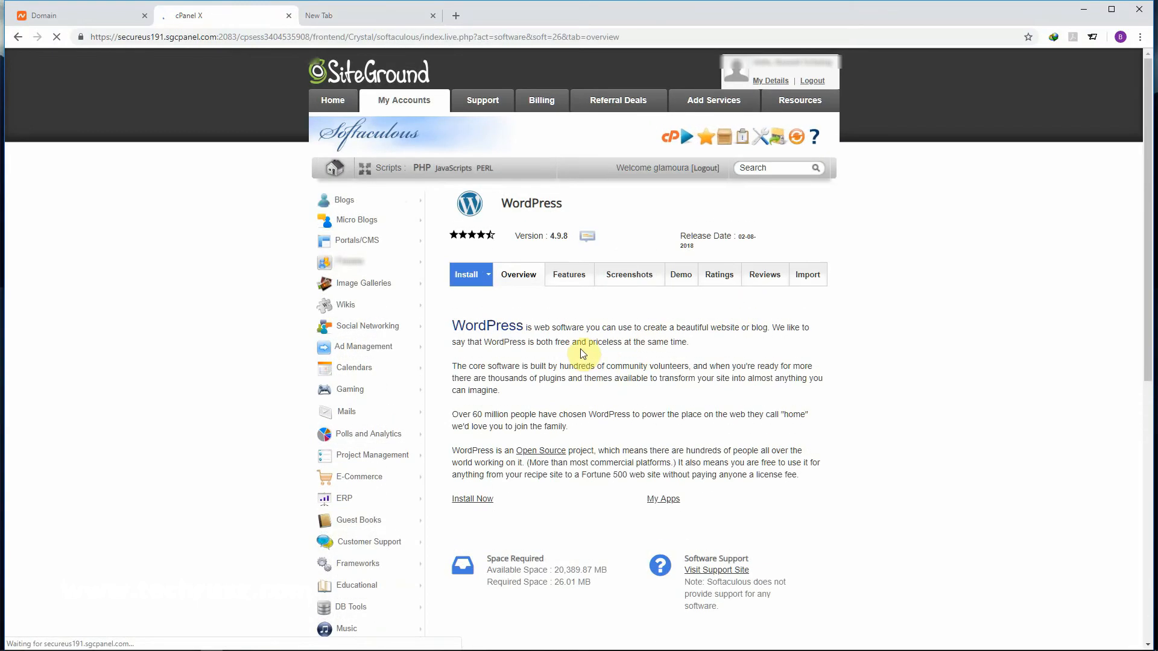
scroll(581, 350, "down", 1)
scroll(582, 349, "up", 1)
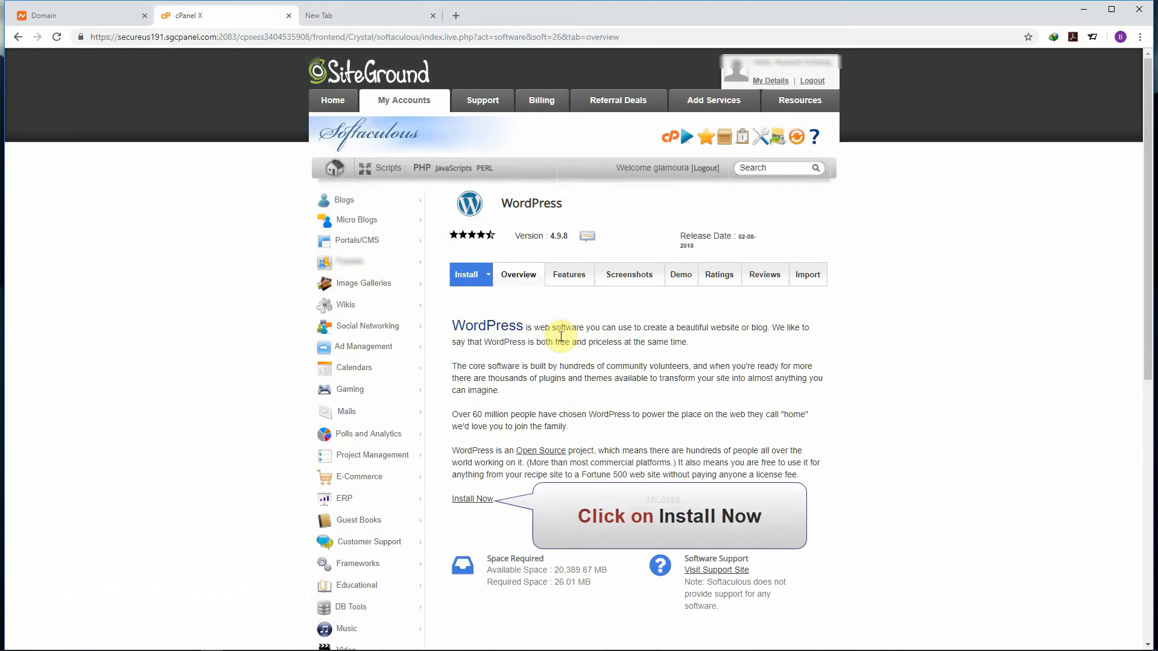
left_click(480, 499)
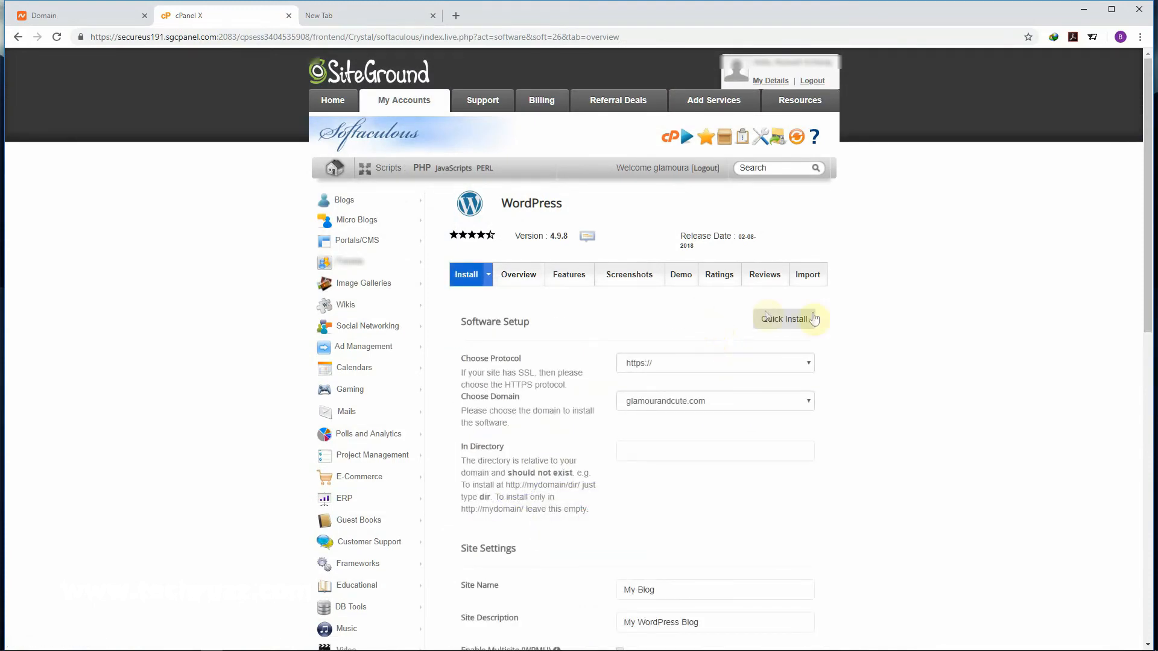
scroll(896, 324, "down", 1)
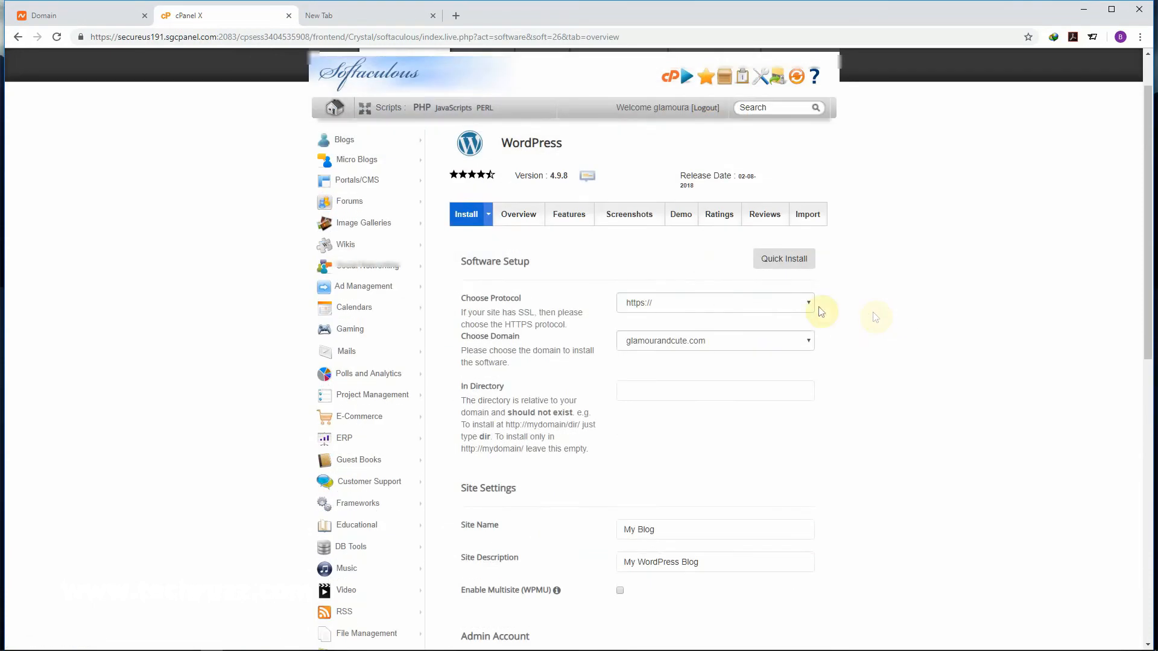
left_click(743, 306)
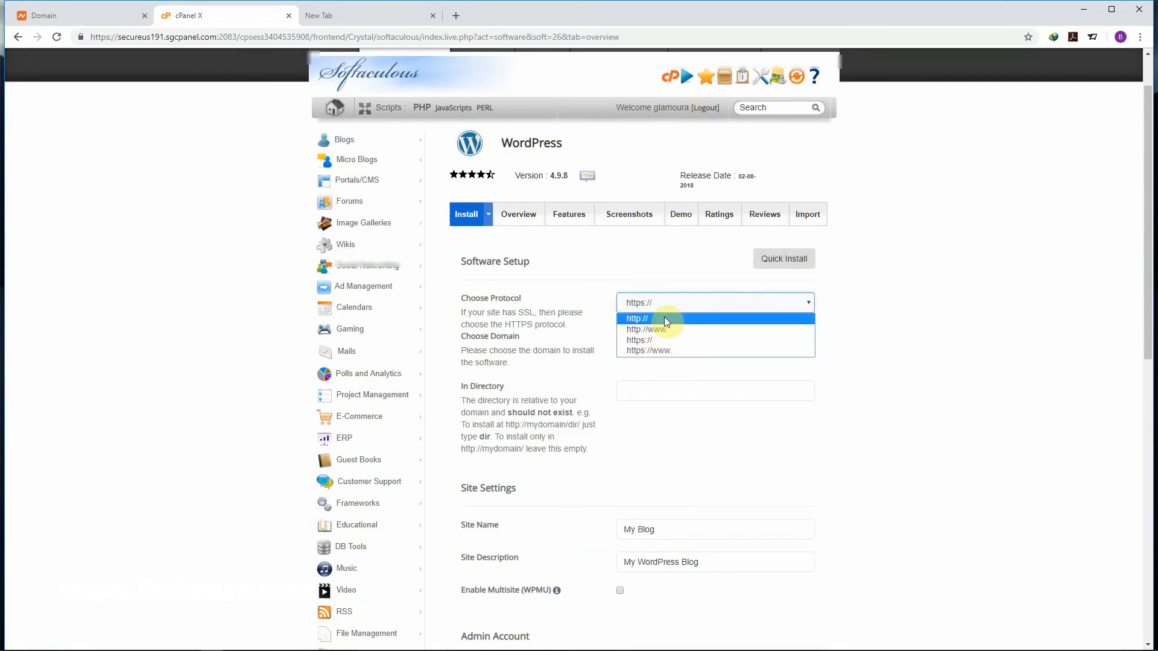
left_click(661, 339)
left_click(775, 339)
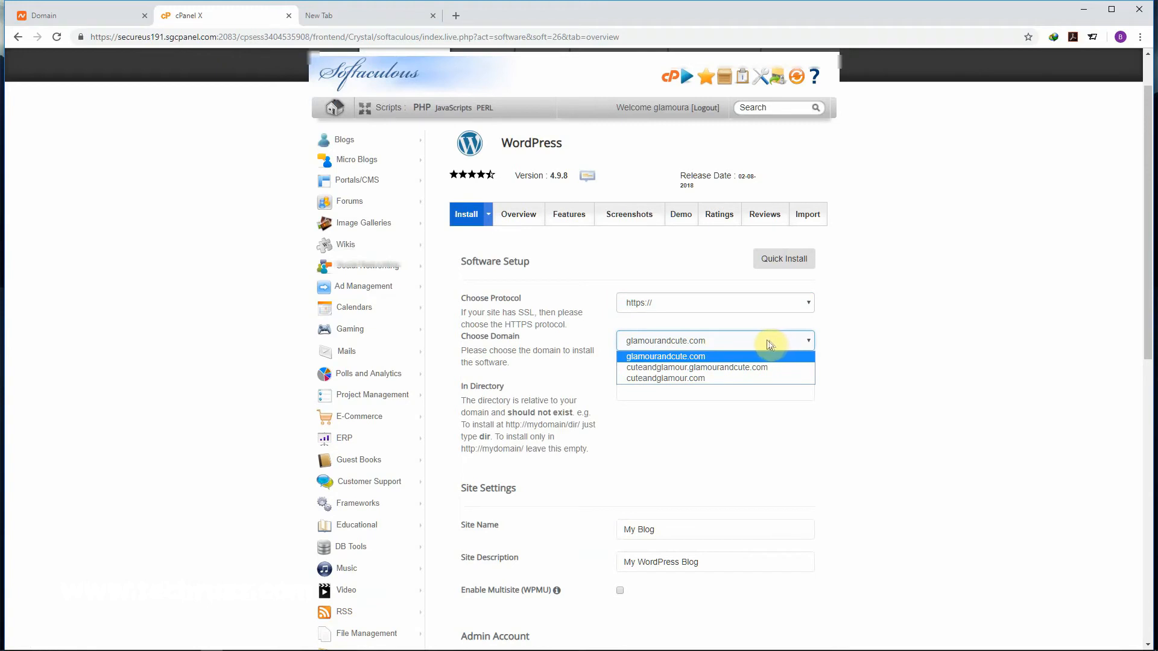
left_click(674, 379)
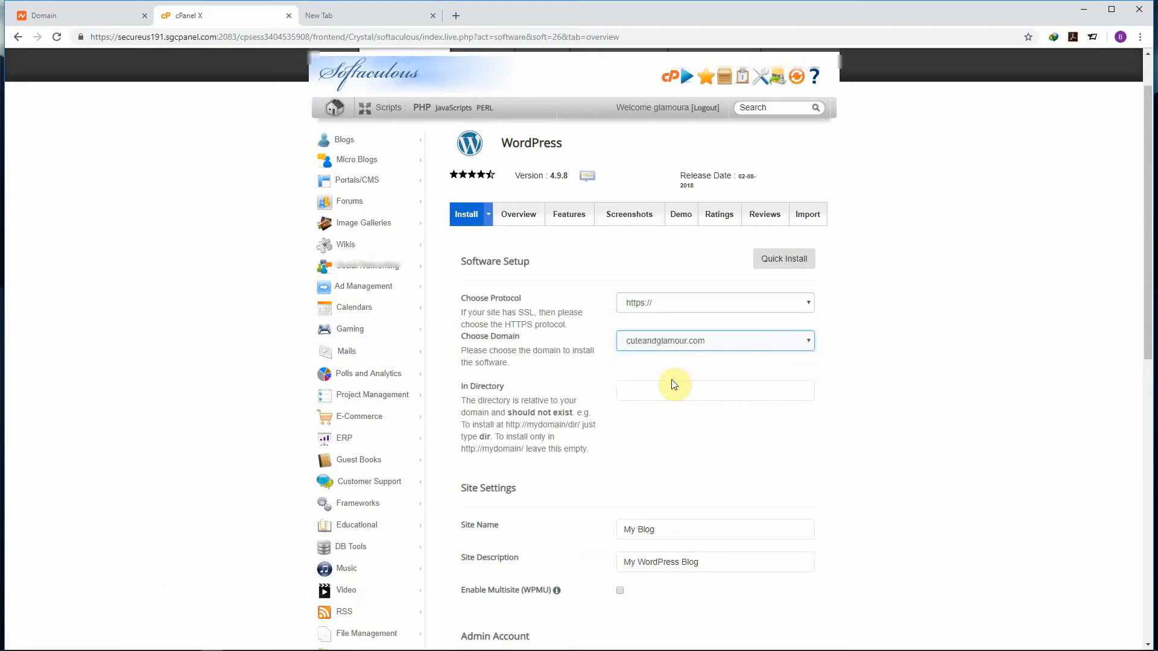
Step: Set the site name to "Cute & Glamour" and the site description to "Cute and Glamour"
scroll(672, 449, "down", 3)
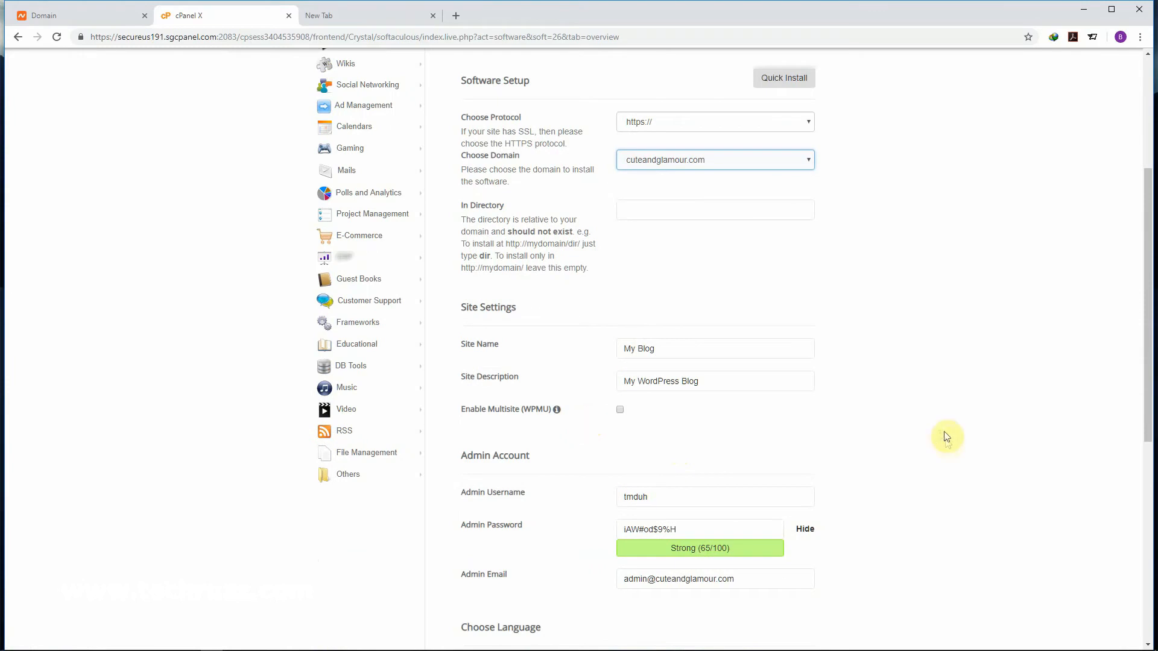
left_click(661, 347)
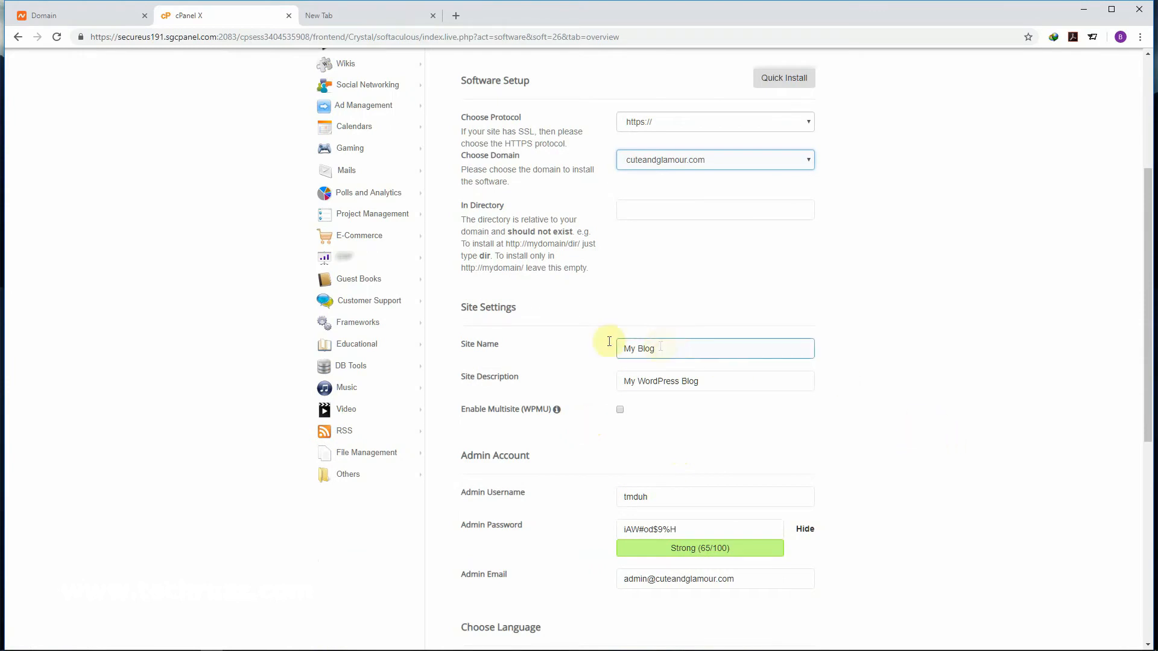
key("ctrl+a")
type("Cu")
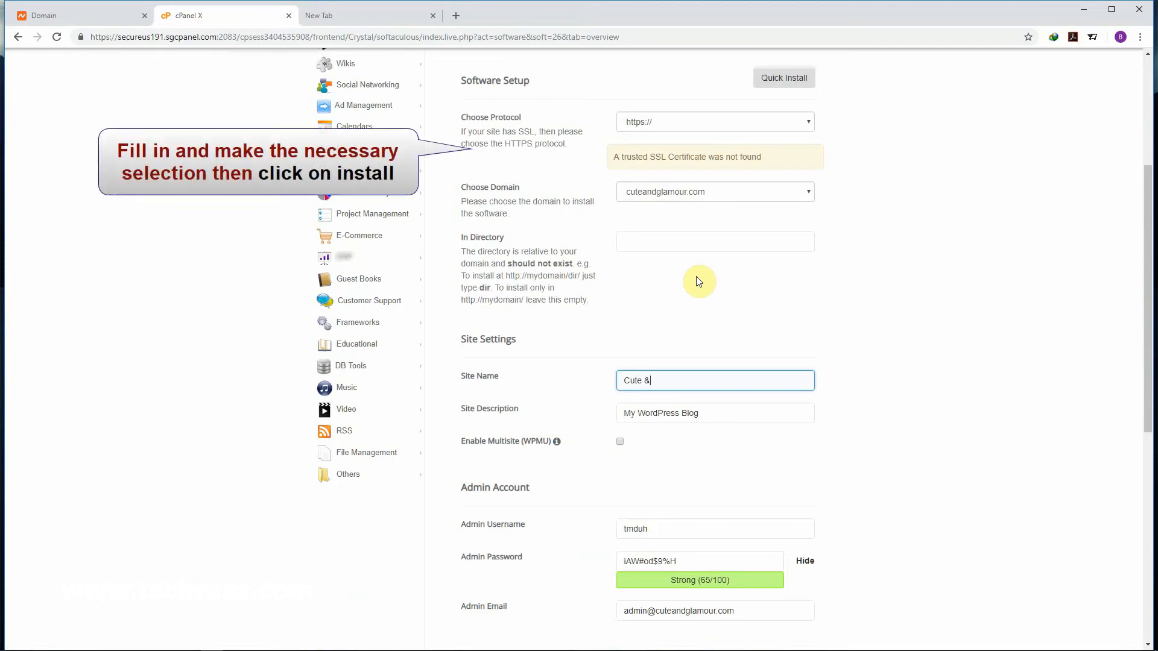
type("te & Glamour")
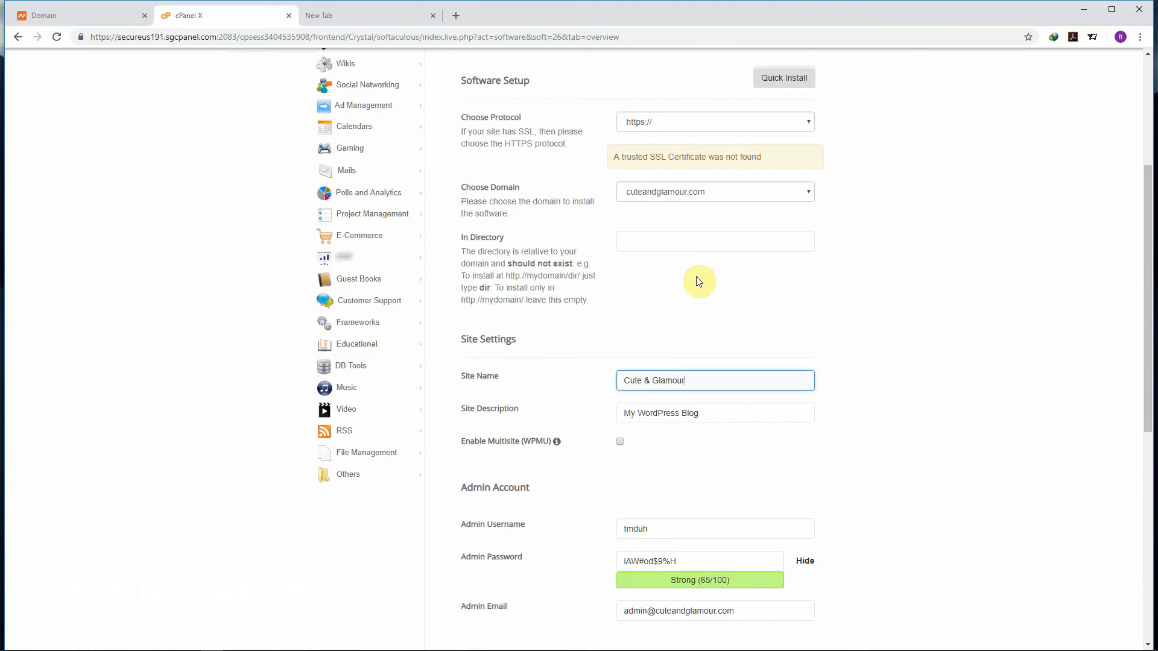
left_click(696, 411)
left_click(692, 380)
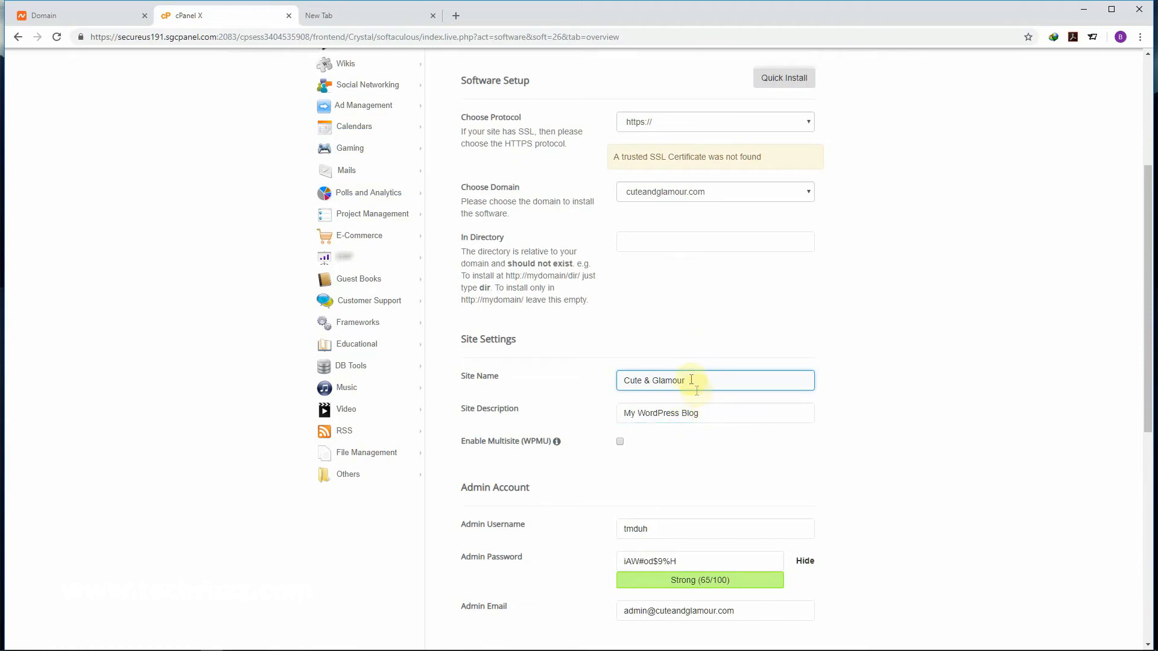
left_click_drag(704, 414, 588, 414)
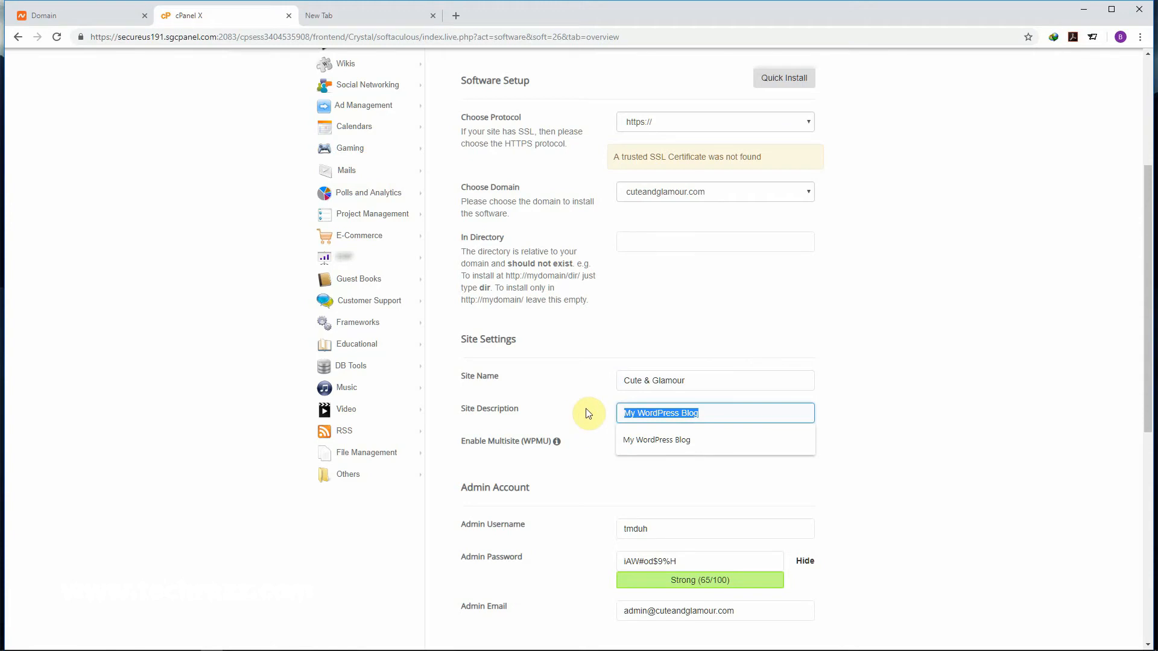
type("Cute and Glamour")
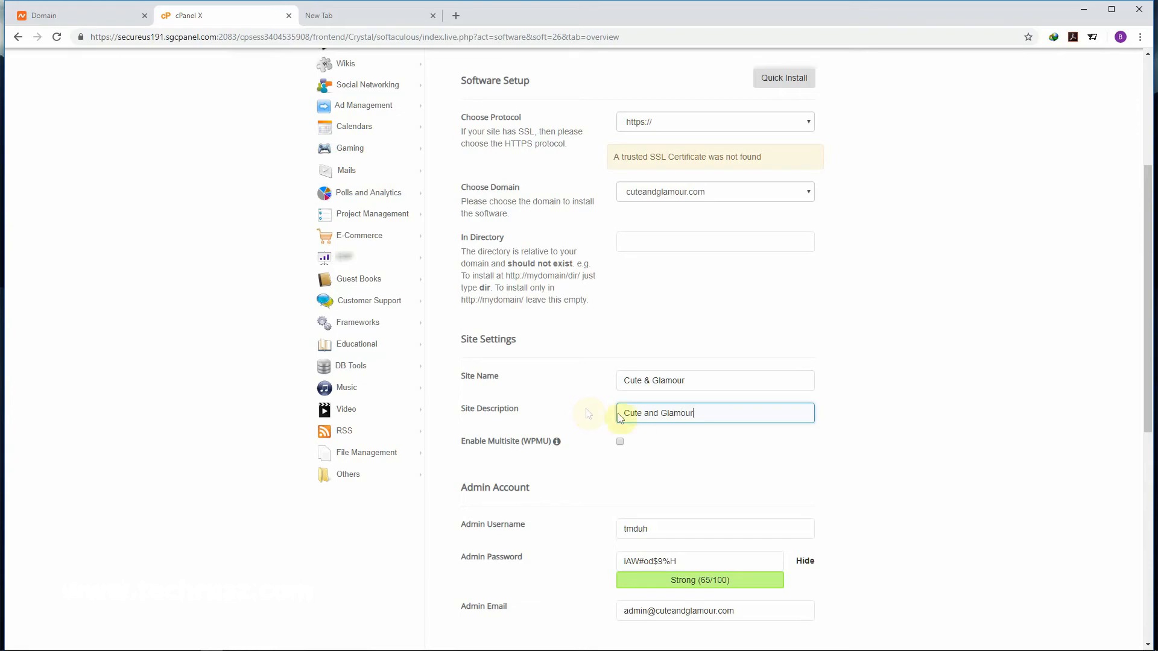
left_click(869, 432)
Step: Replace the default admin username and admin password with custom login credentials
scroll(872, 429, "down", 3)
left_click(660, 287)
left_click_drag(663, 288, 588, 248)
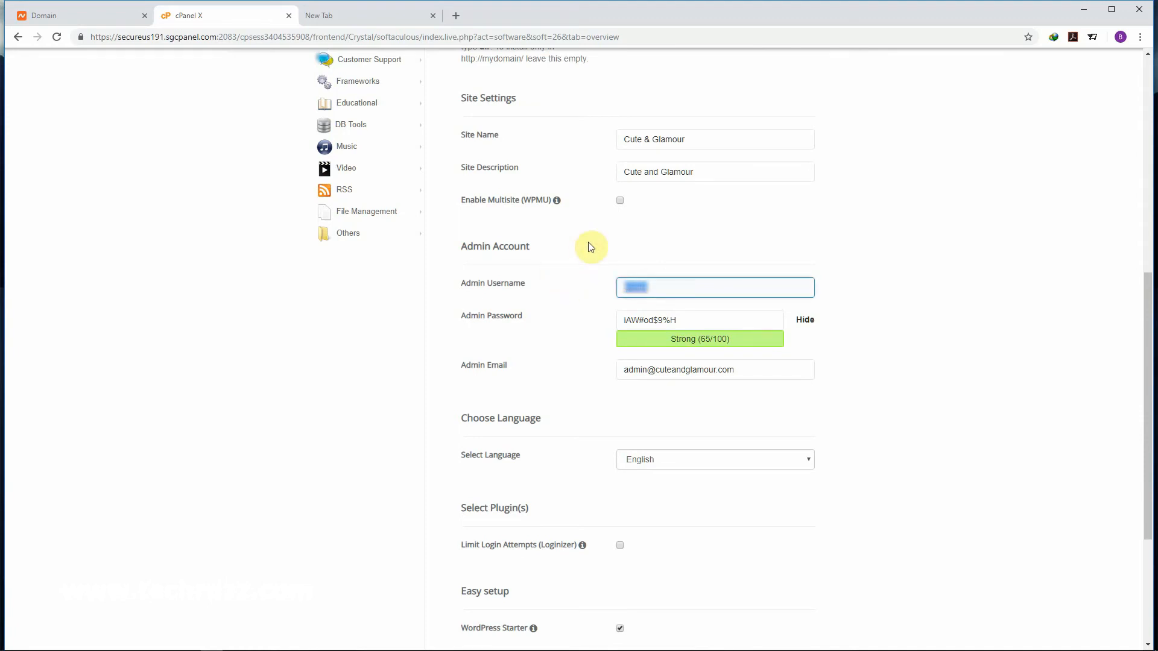
type("a")
left_click(701, 321)
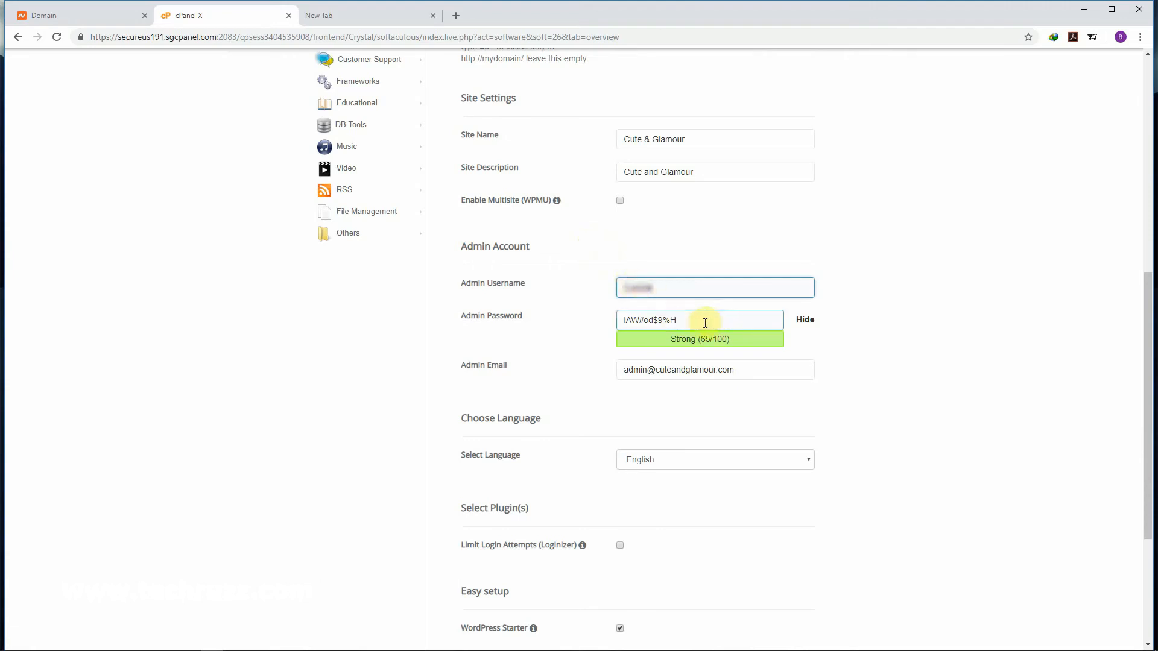
left_click_drag(700, 322, 589, 310)
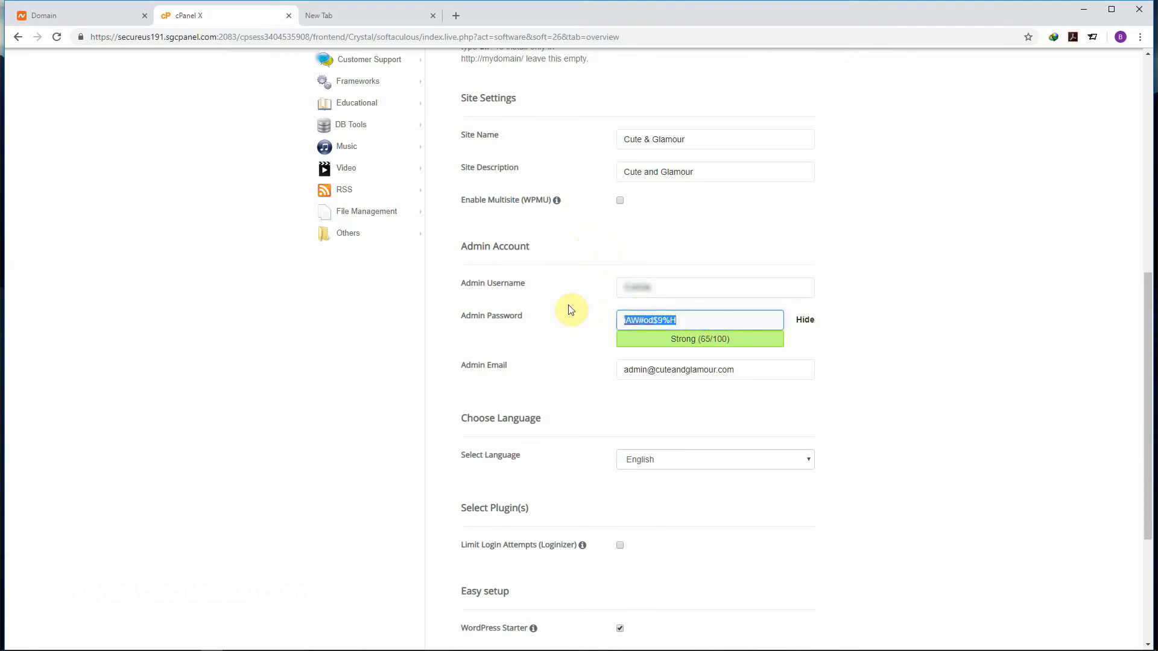
key("BackSpace")
type("••••")
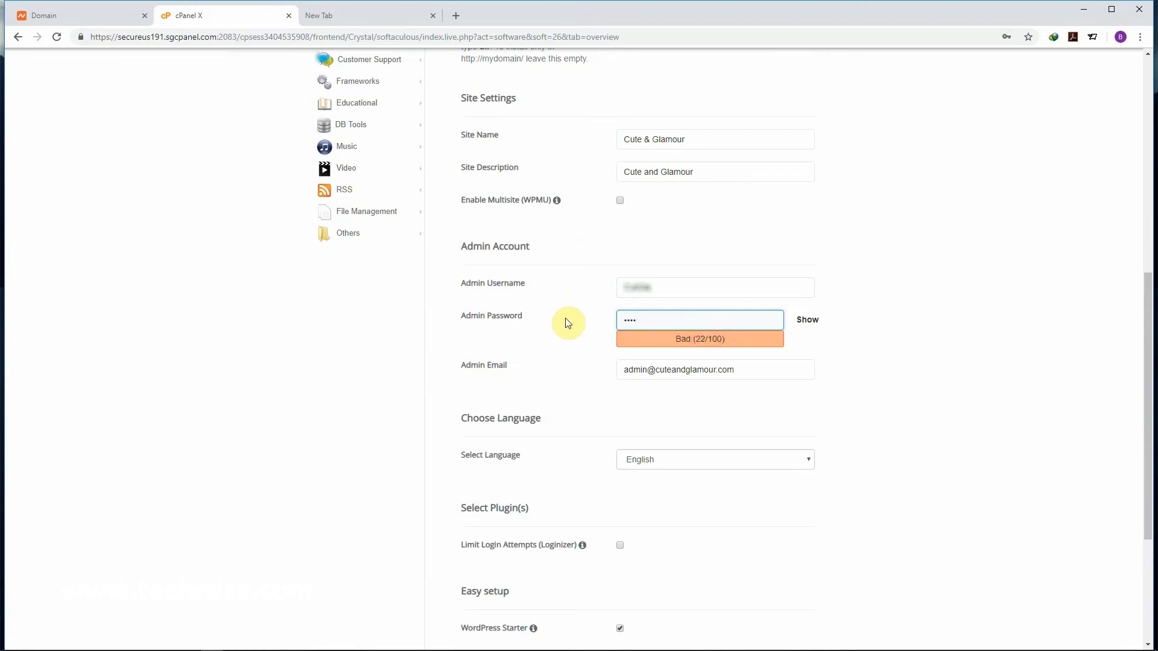
type("•••••")
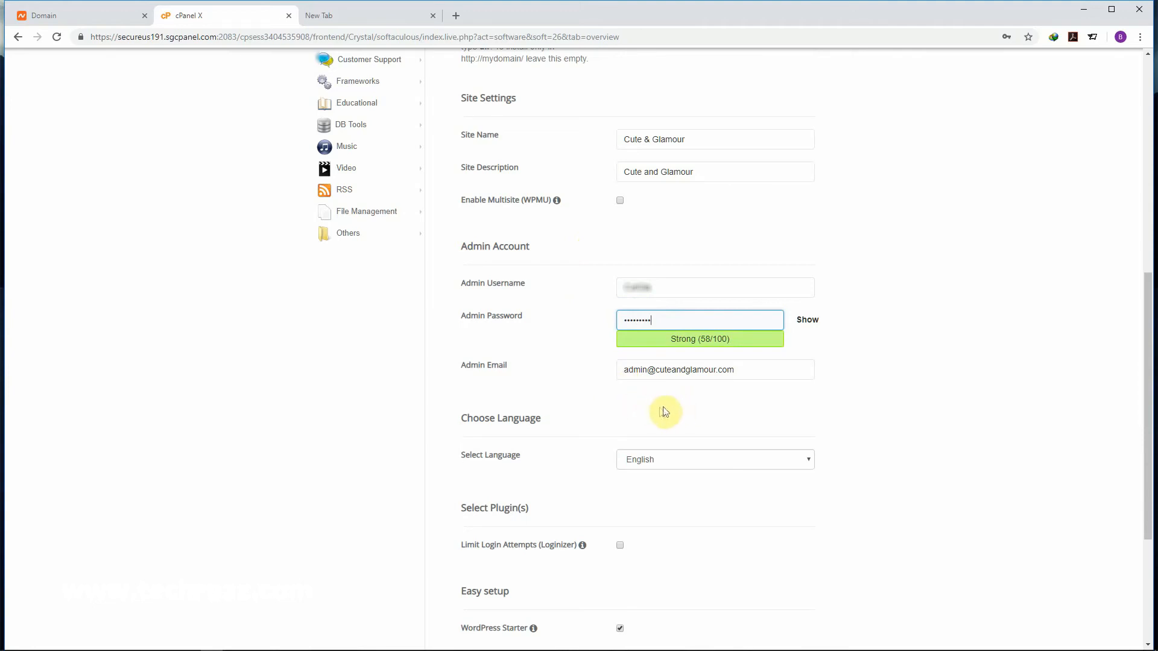
Step: Toggle the WordPress Starter easy setup option and run the WordPress installation
scroll(812, 414, "down", 4)
mouse_move(533, 410)
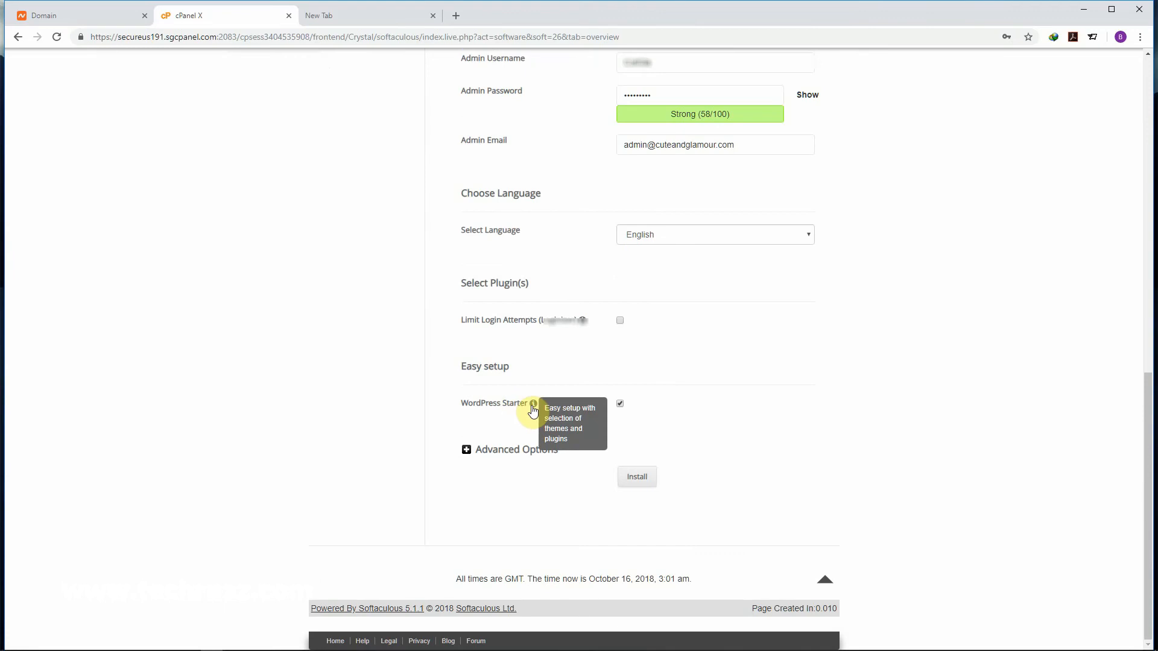
left_click(621, 404)
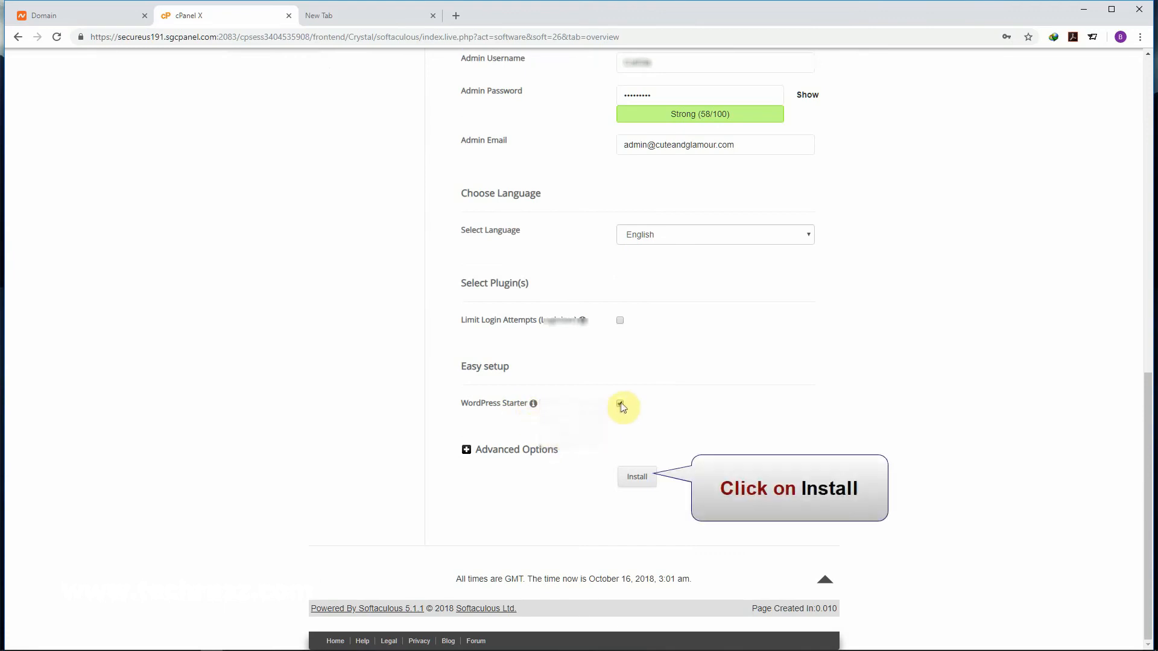
left_click(646, 479)
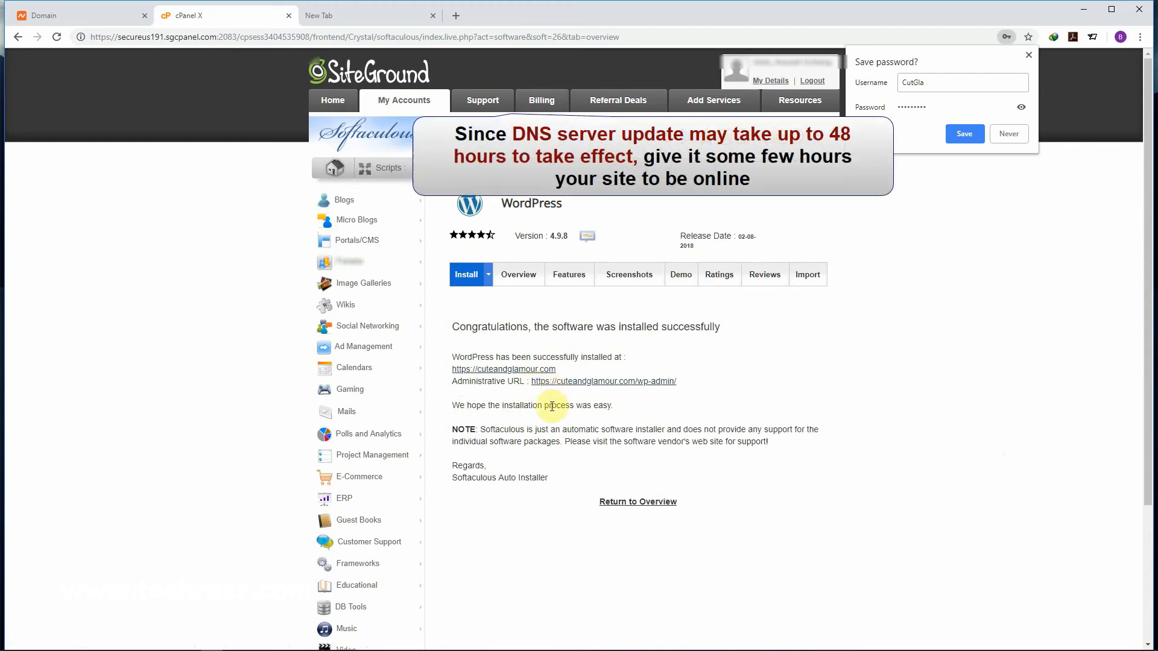
right_click(515, 370)
left_click(560, 380)
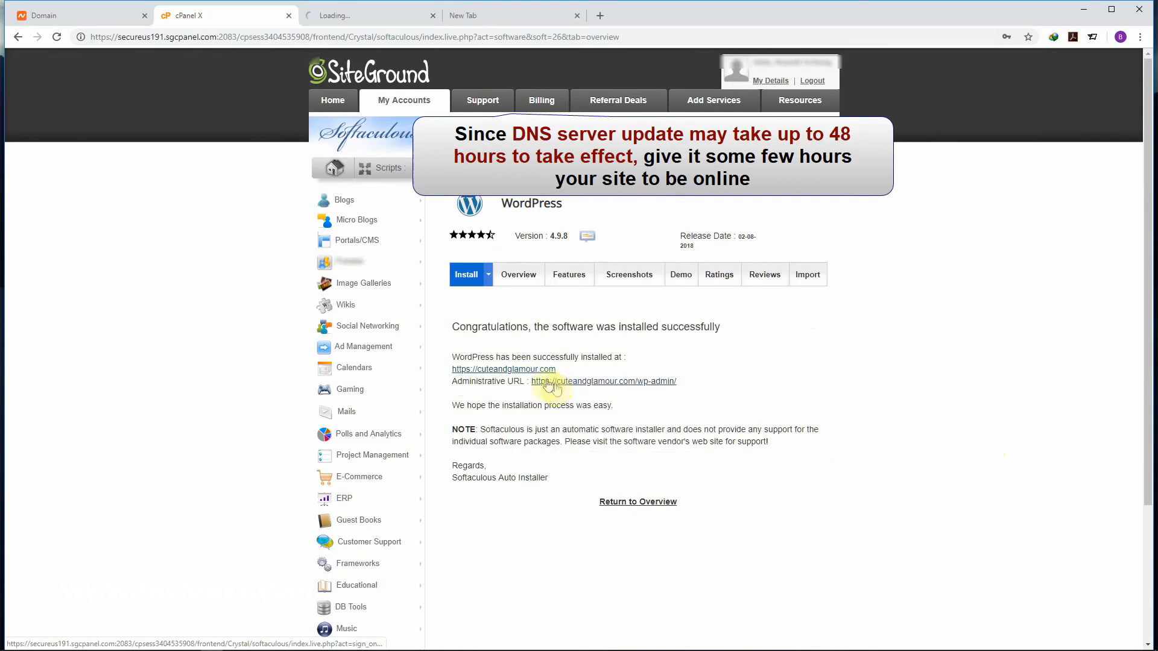
left_click(360, 17)
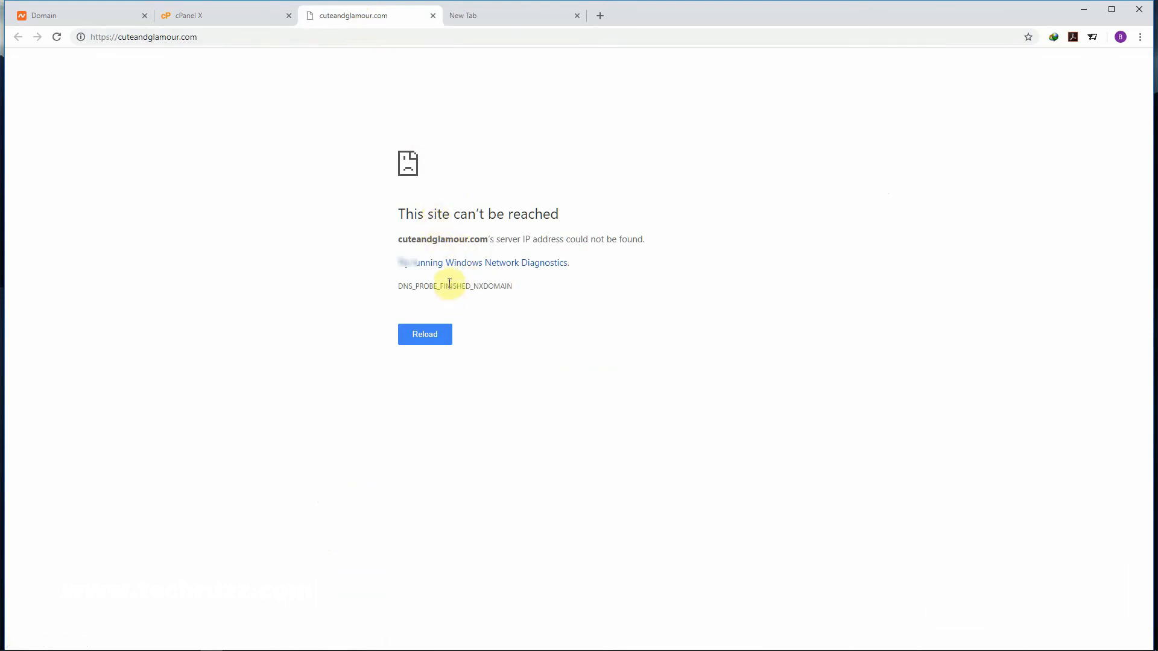
left_click(433, 16)
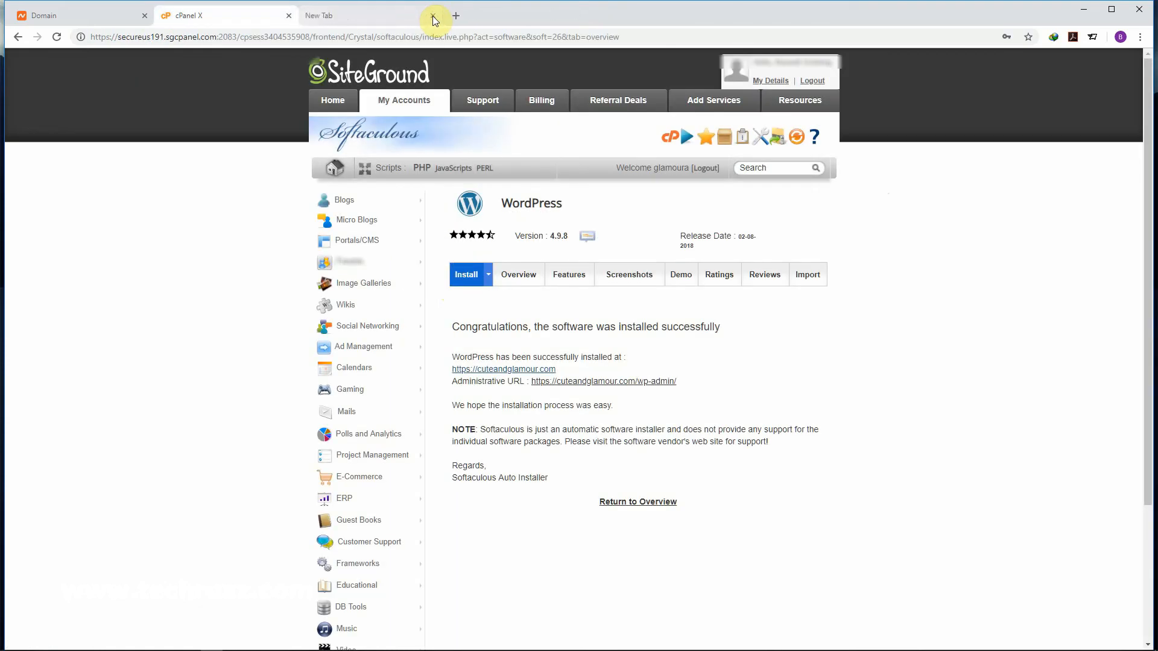
right_click(574, 387)
left_click(639, 396)
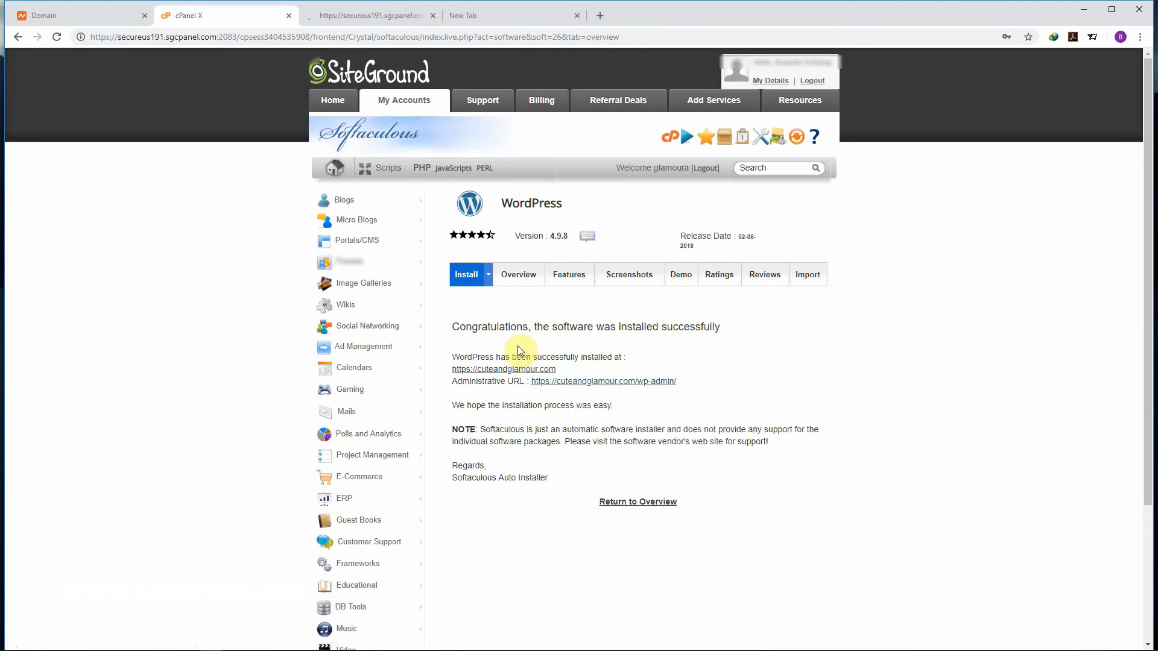
left_click(359, 17)
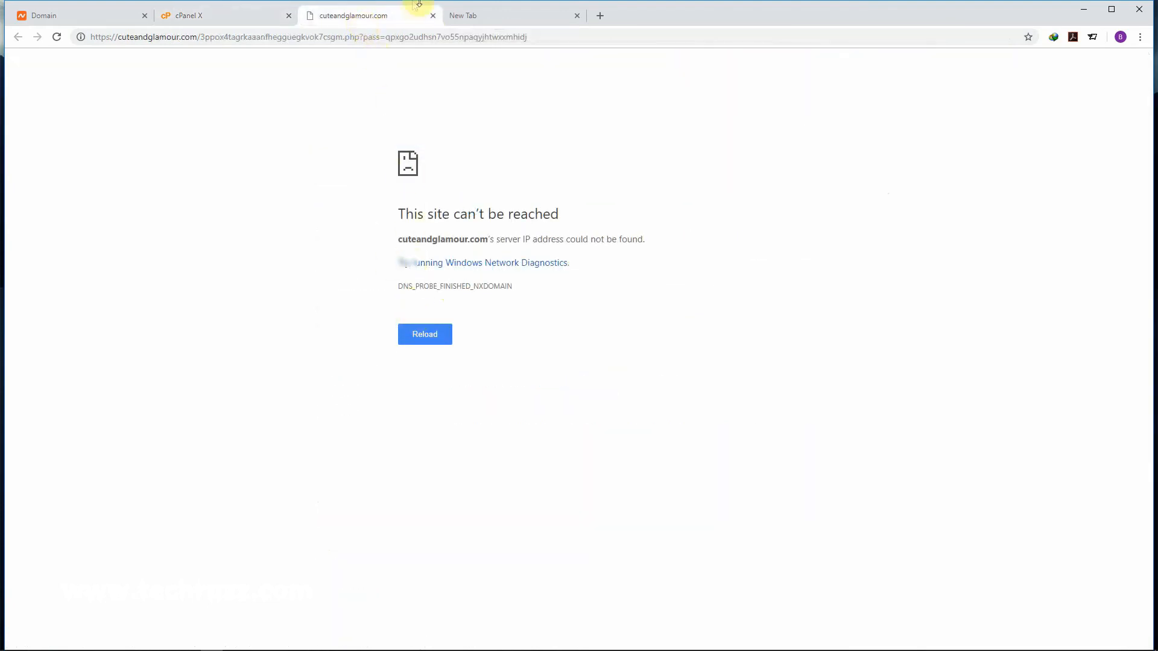
left_click(433, 15)
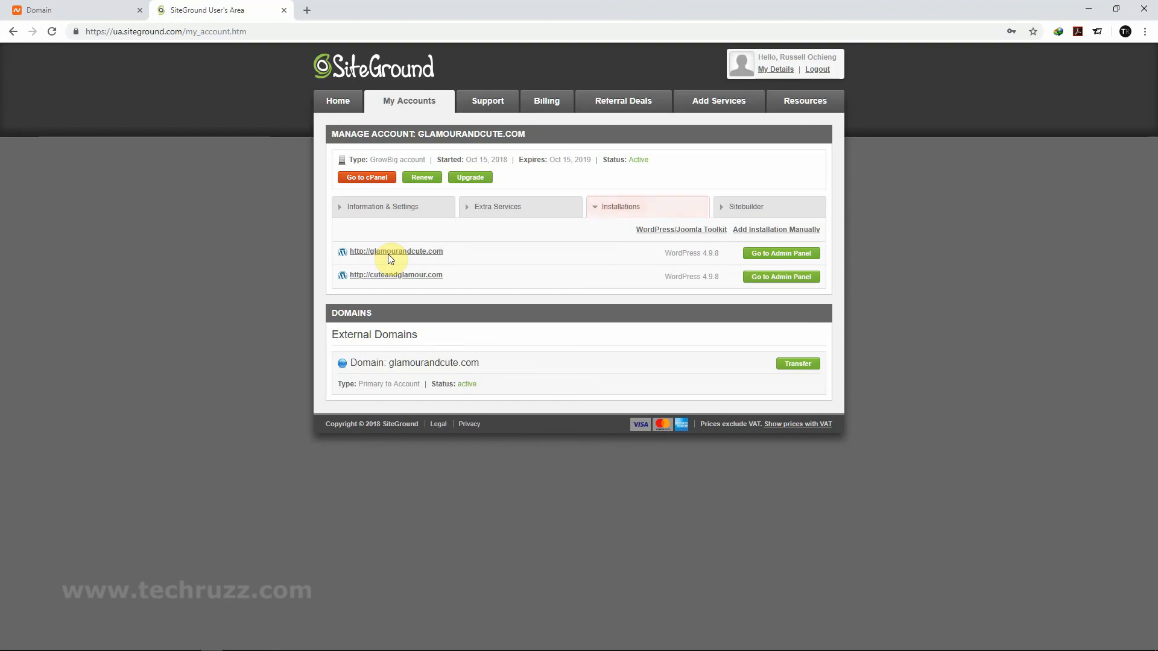
Step: View the glamourandcute.com website in a new tab from the SiteGround account's installations list
right_click(388, 254)
left_click(415, 261)
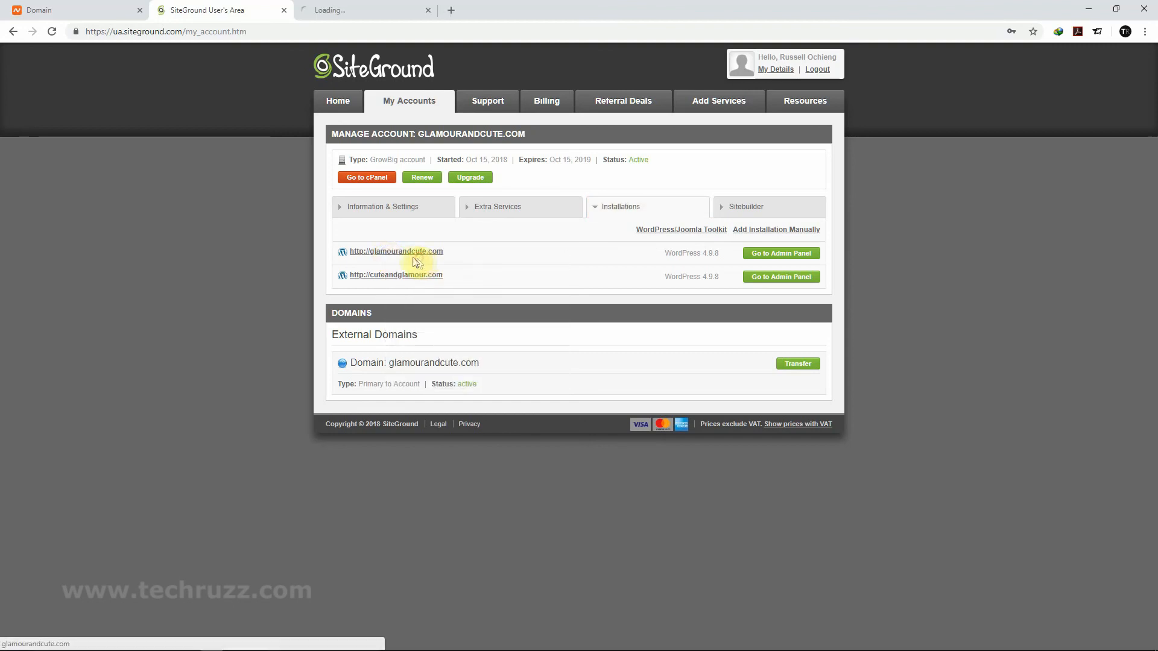
left_click(364, 10)
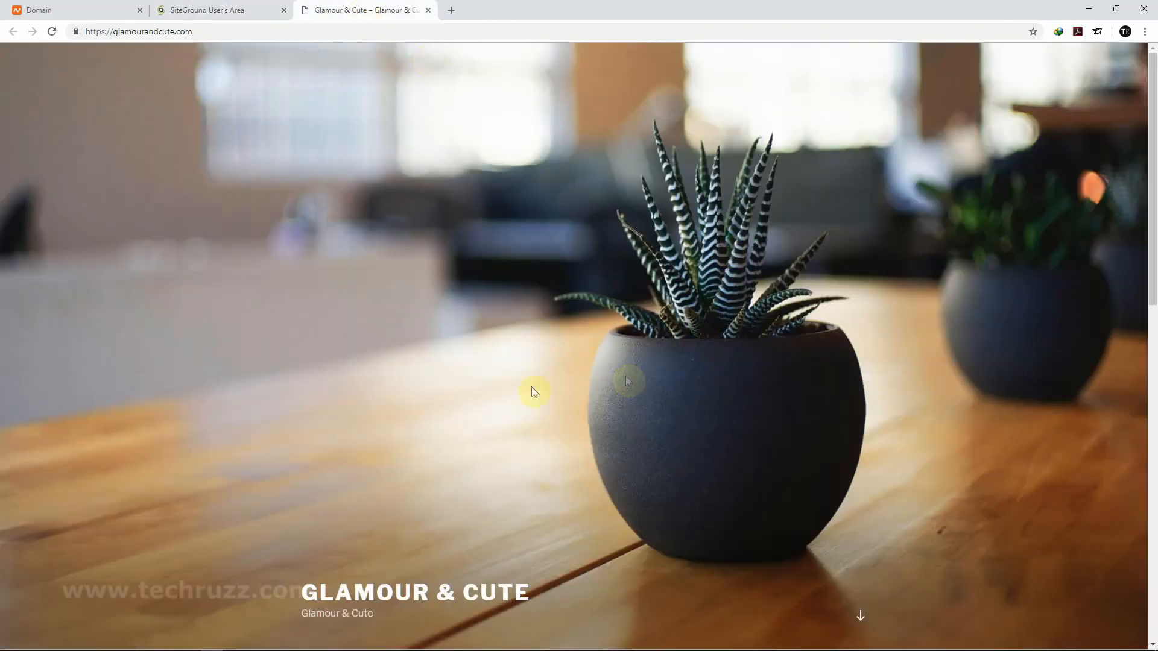
Step: Return to the SiteGround installations list and open the glamourandcute.com admin panel's login page in a new tab
left_click(227, 10)
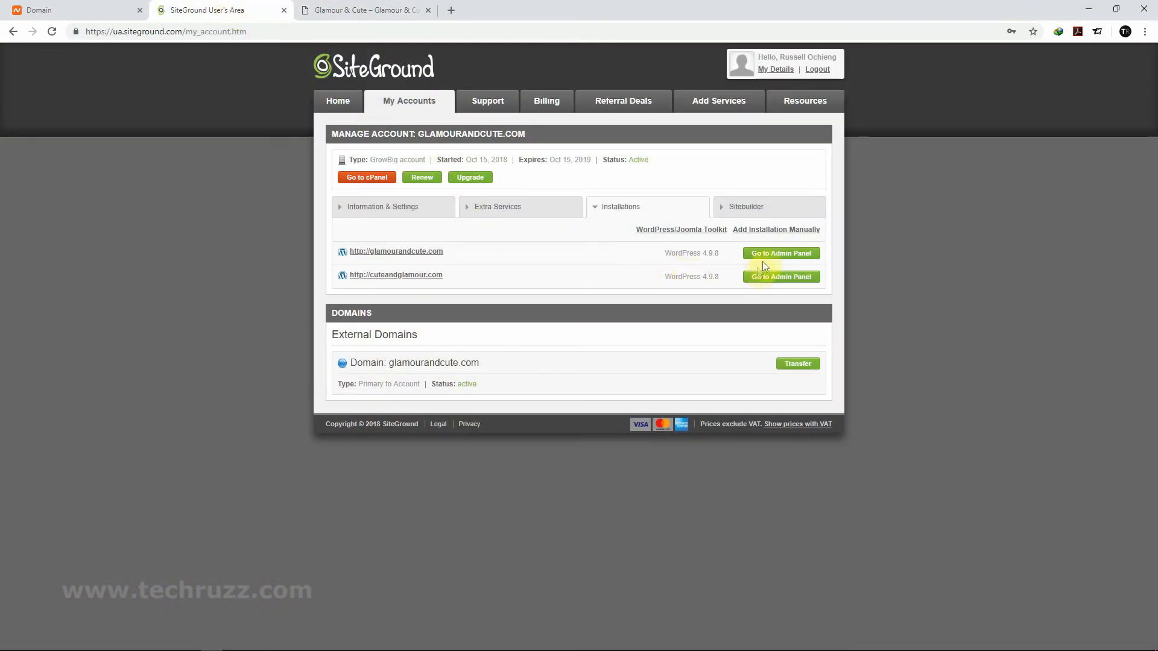
right_click(767, 253)
left_click(787, 263)
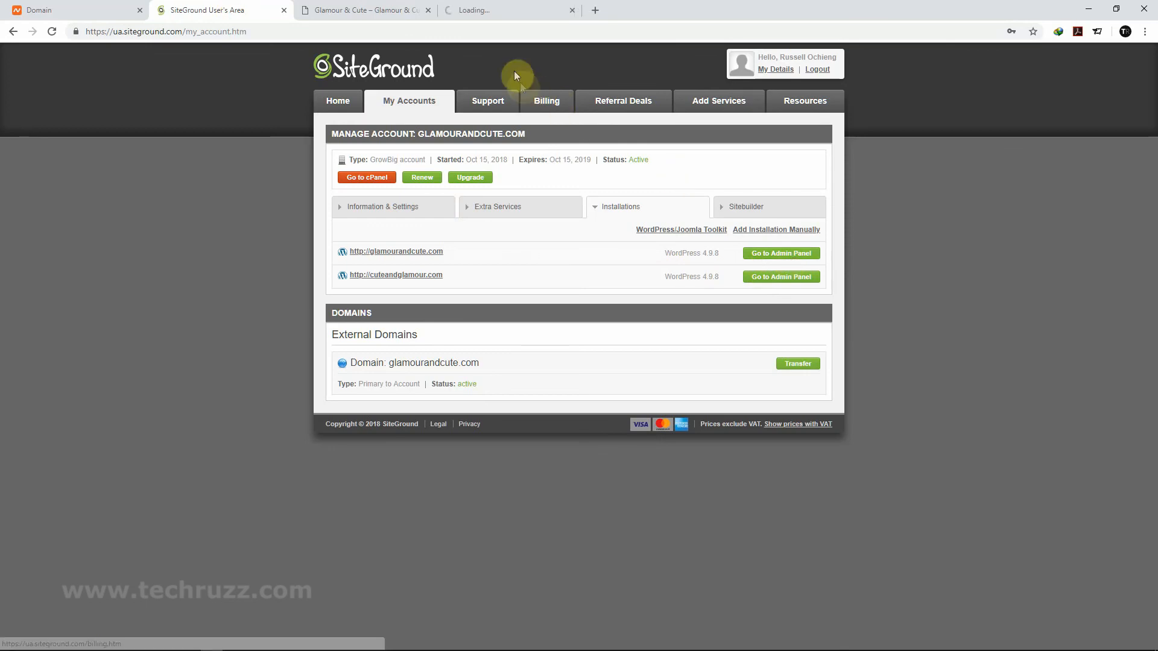
left_click(483, 9)
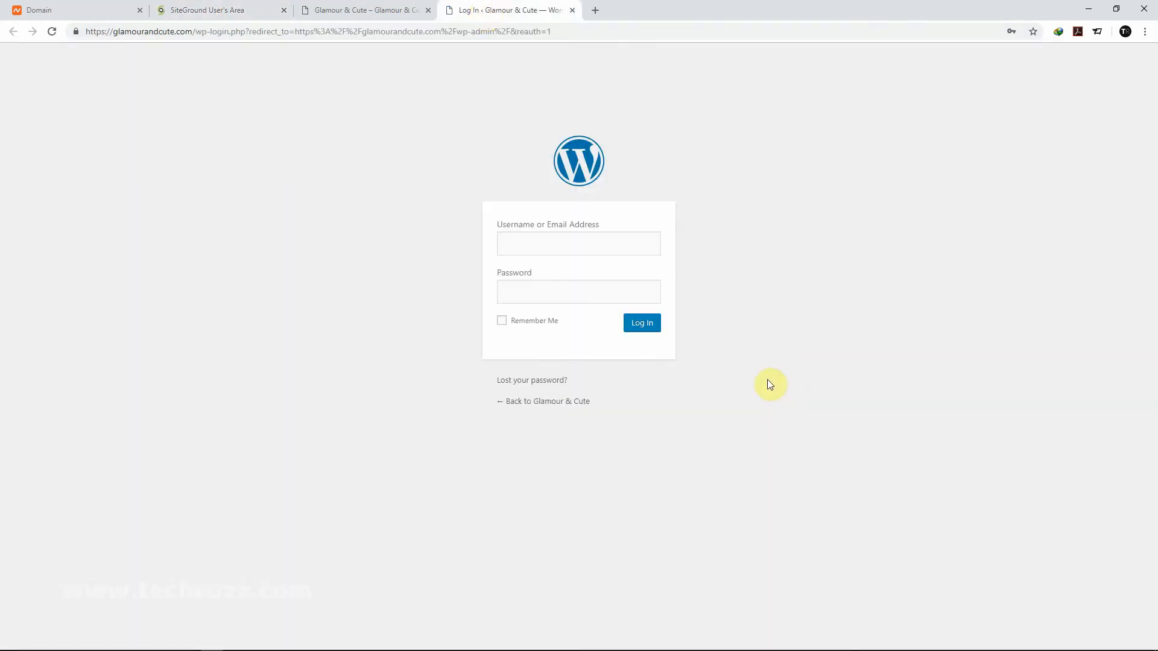